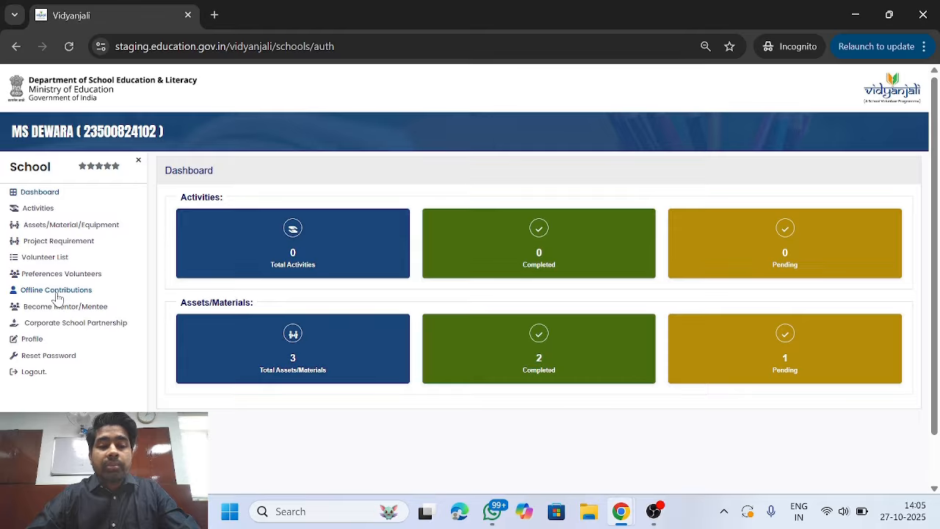
- From the Offline Contributions page, open a new Add Offline Assets/Material/Equipment Request form
left_click(58, 294)
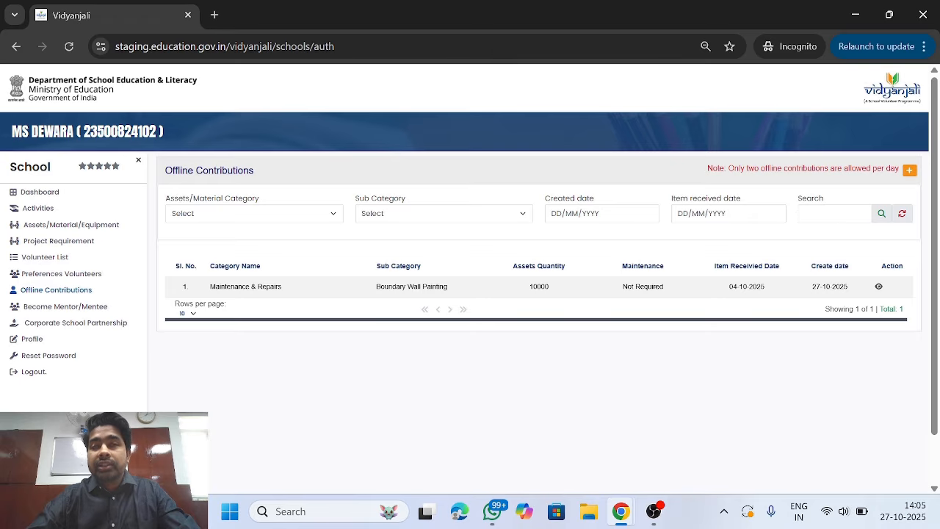
left_click(909, 172)
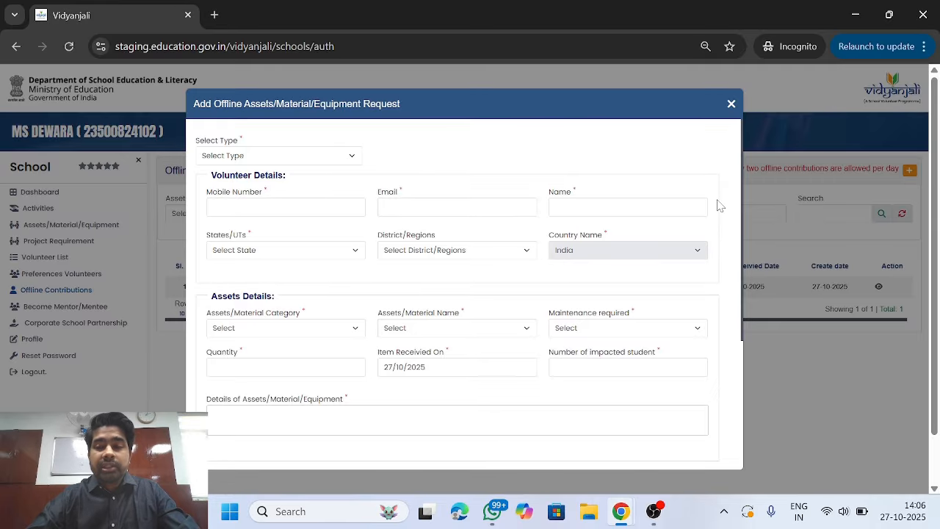
scroll(702, 203, "down", 3)
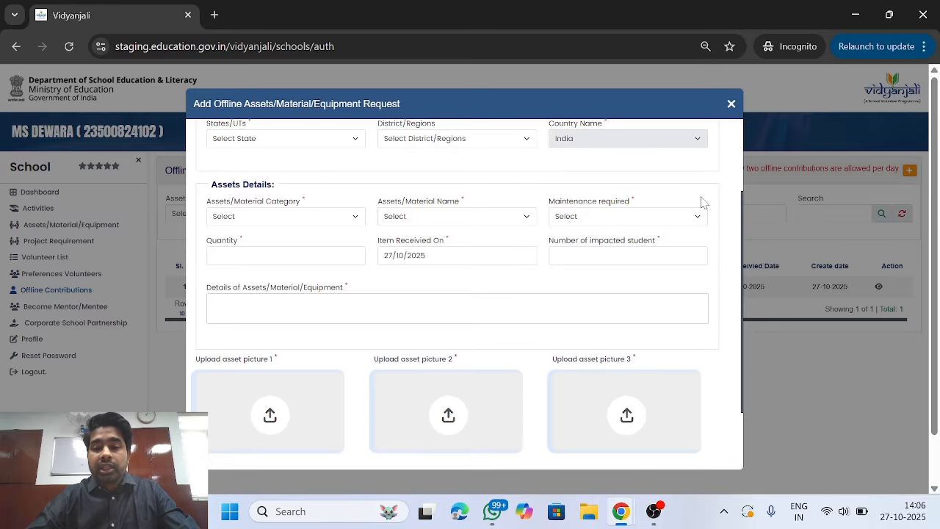
scroll(702, 203, "up", 3)
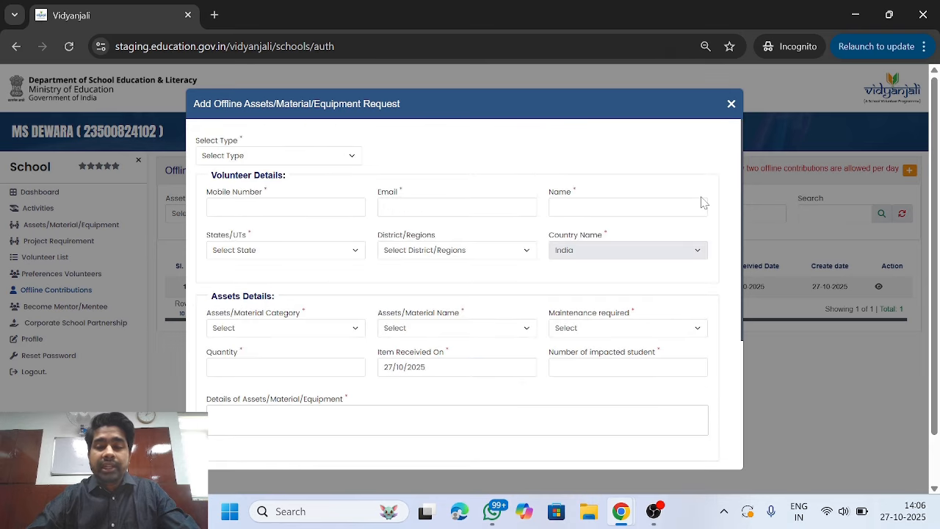
scroll(703, 203, "down", 4)
scroll(702, 203, "up", 2)
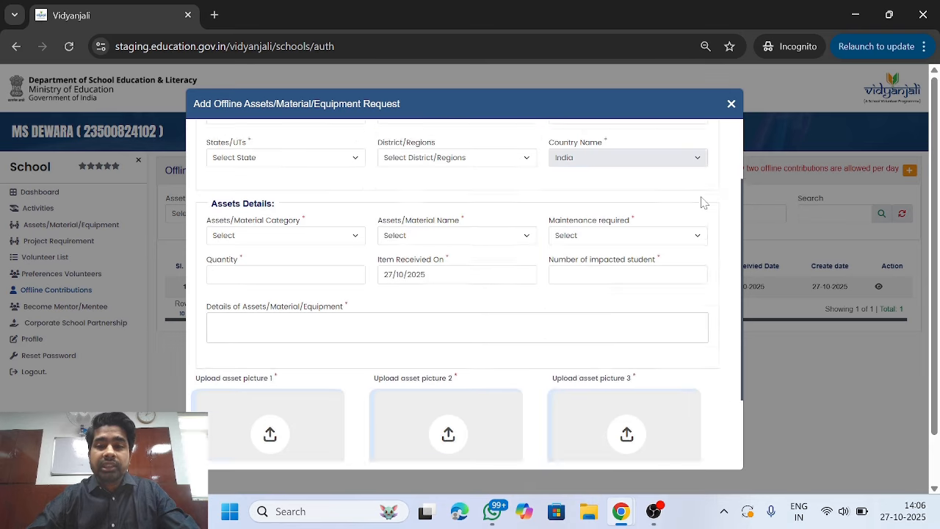
scroll(702, 203, "up", 2)
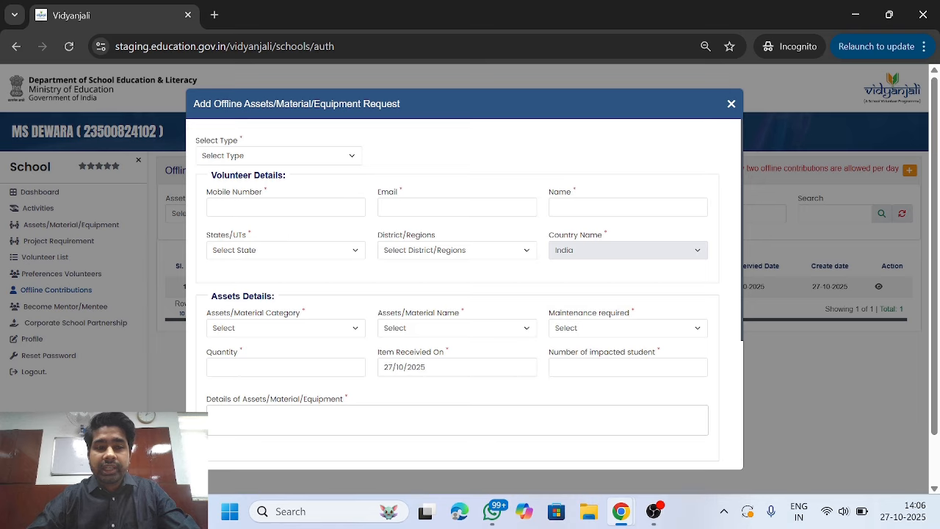
- Set the type to Individual Volunteer (from India) and enter the volunteer's mobile number and name
left_click(337, 159)
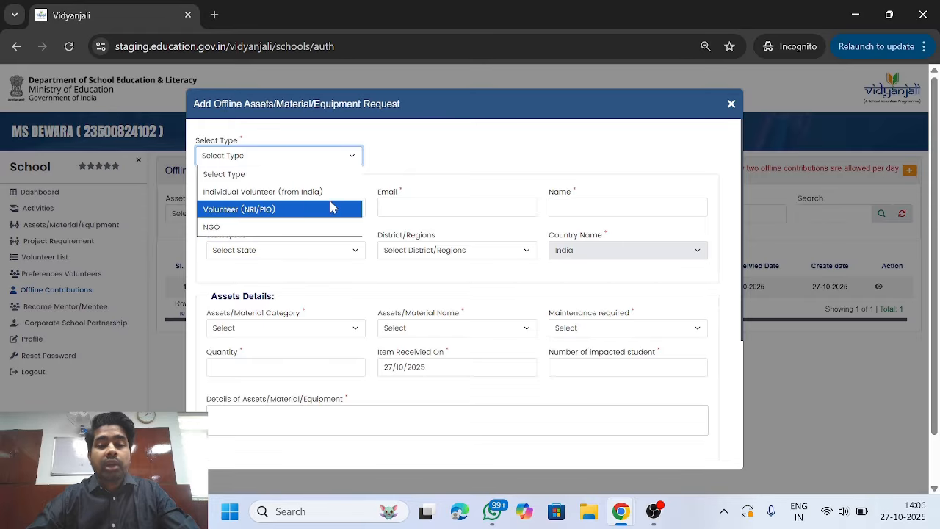
left_click(334, 193)
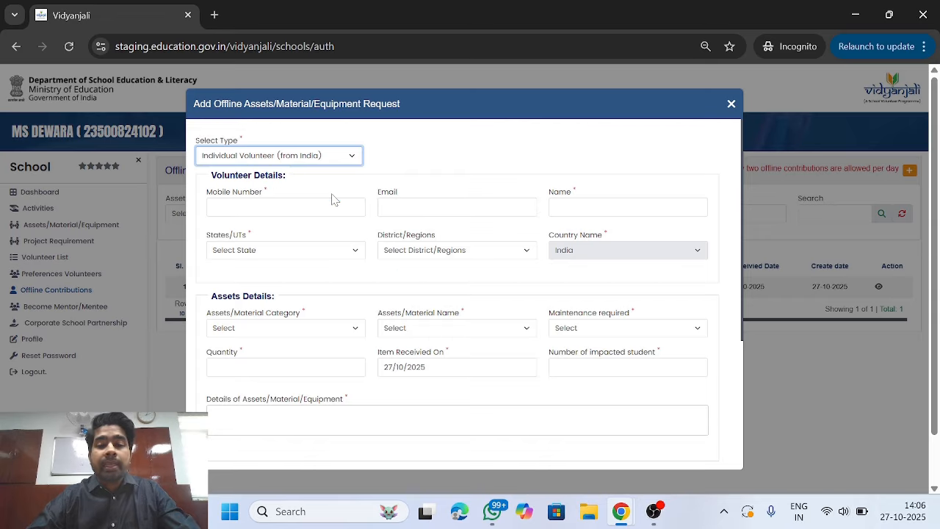
left_click(332, 208)
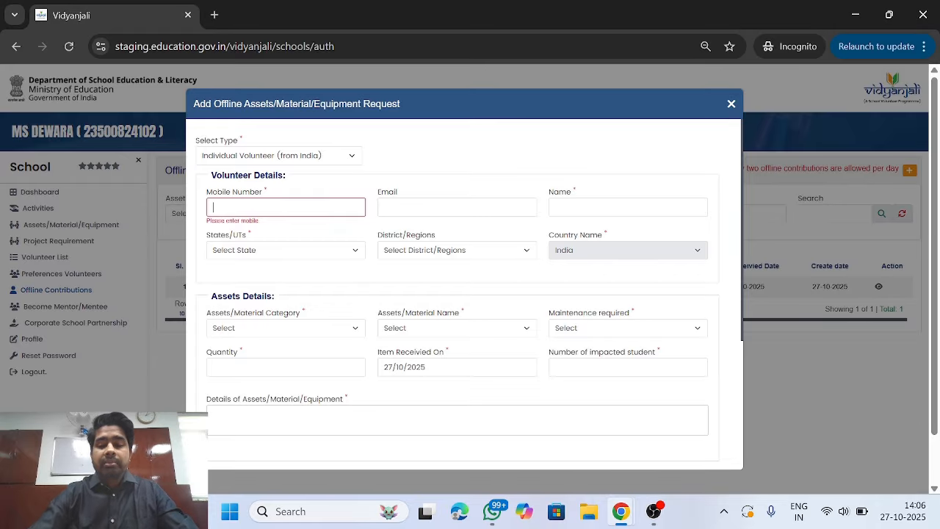
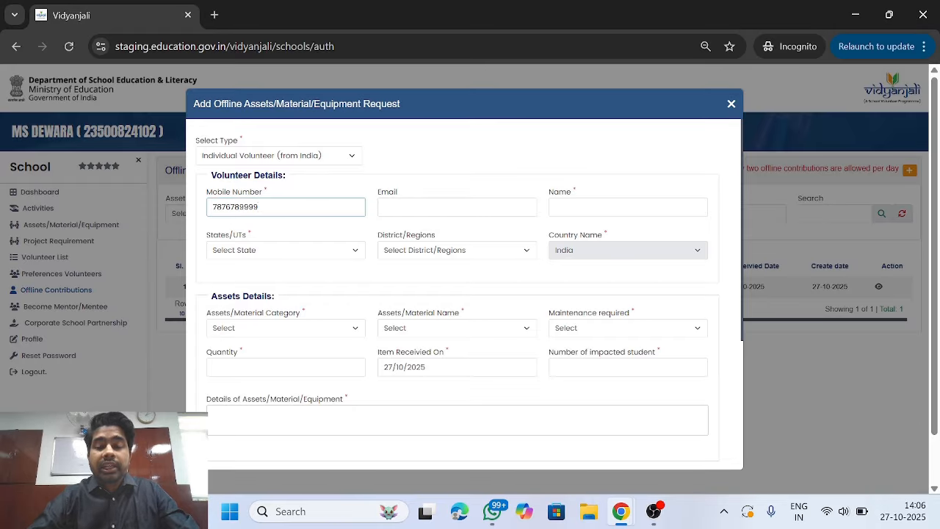
left_click(560, 206)
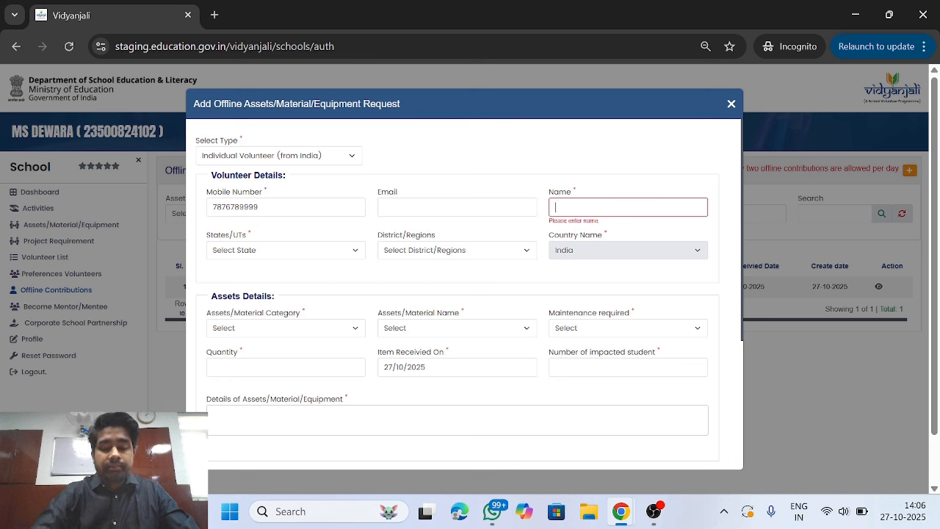
type("NAMIT")
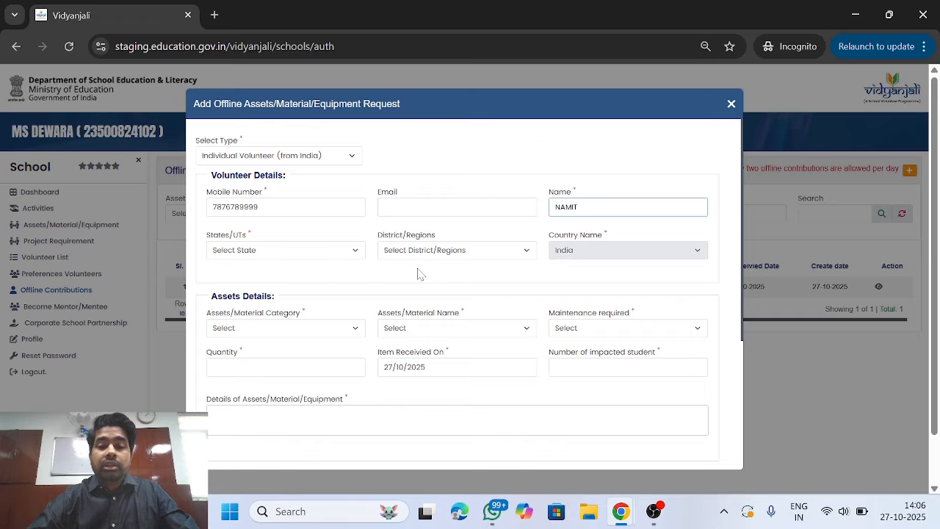
- Choose Nagaland as the state and KOHIMA as the district
left_click(304, 256)
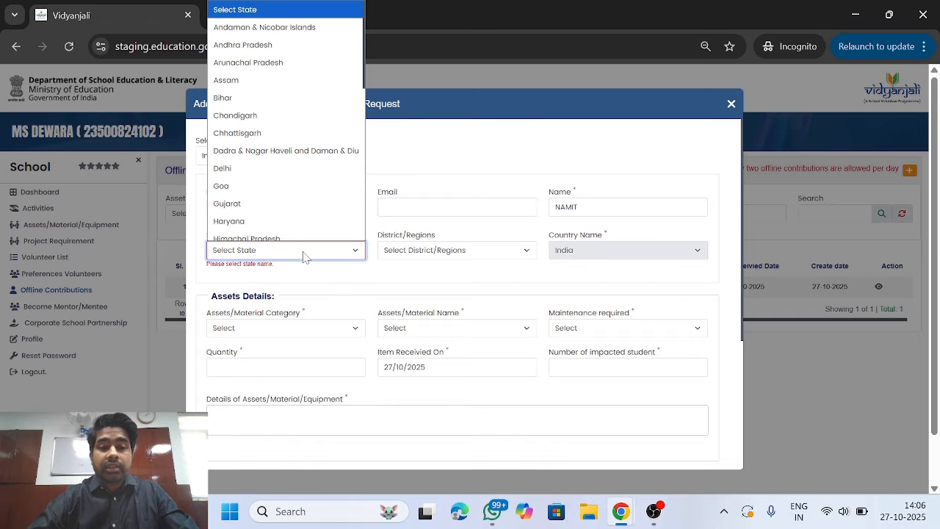
key("n")
key("Return")
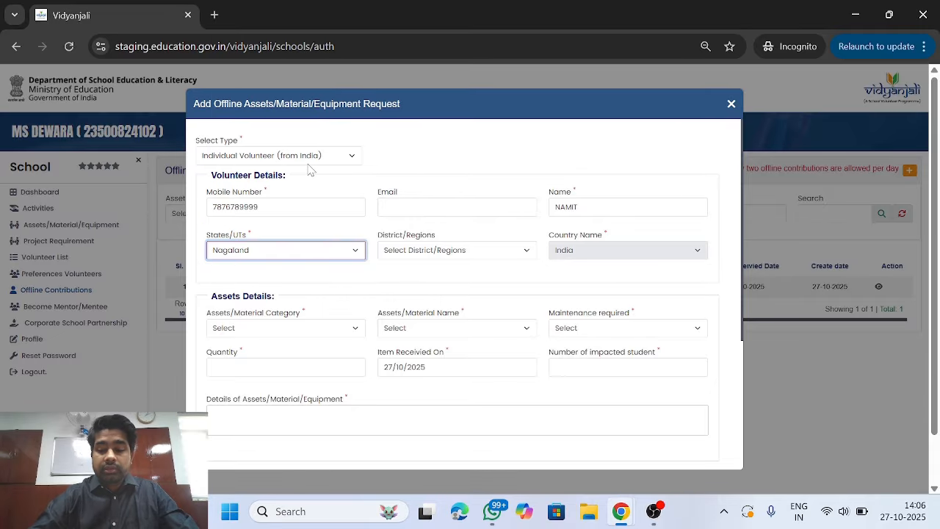
left_click(438, 253)
scroll(438, 253, "down", 1)
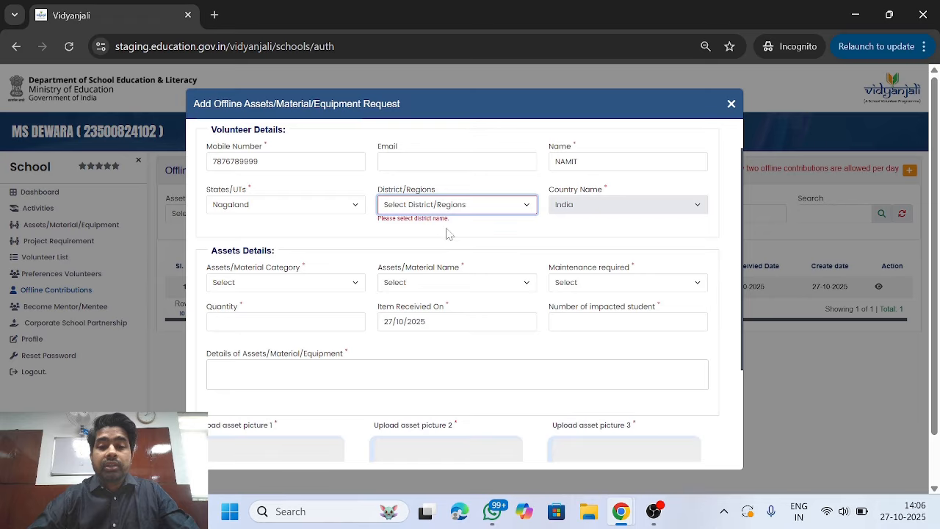
left_click(463, 208)
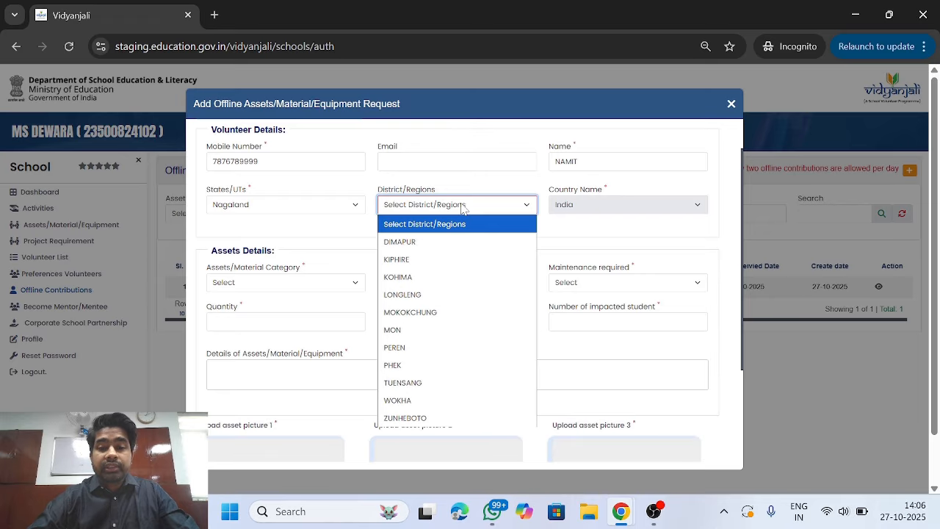
left_click(461, 277)
scroll(545, 222, "up", 1)
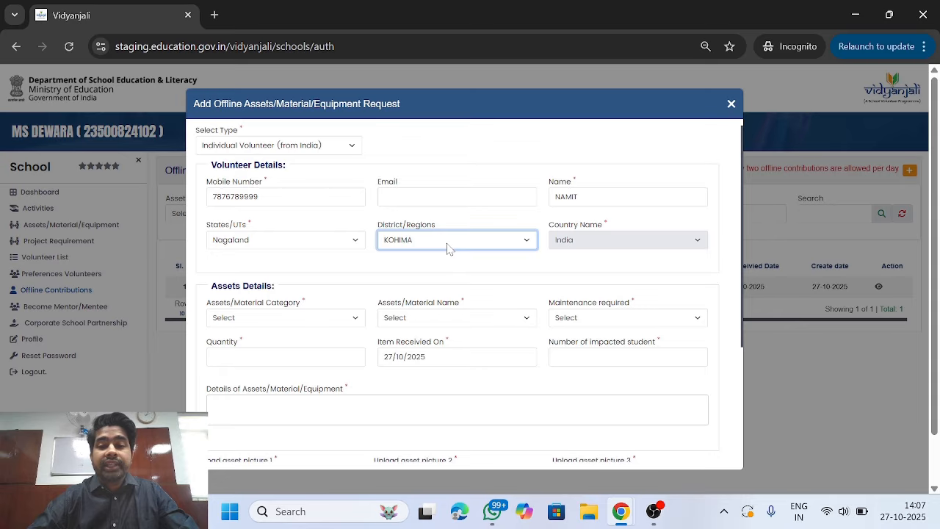
scroll(448, 248, "down", 2)
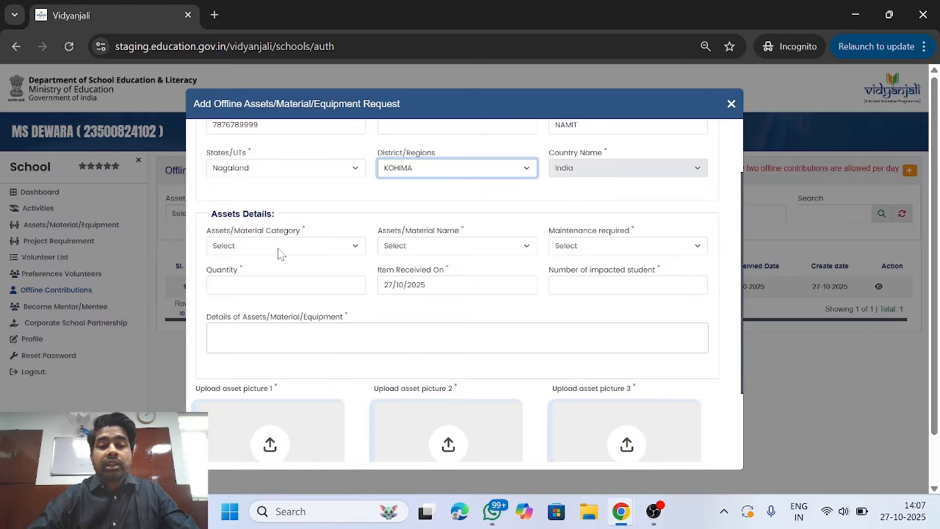
- Set Maintenance & Repairs, Boundary Wall Painting, maintenance Not Required, and quantity 23780 sq feet
left_click(279, 247)
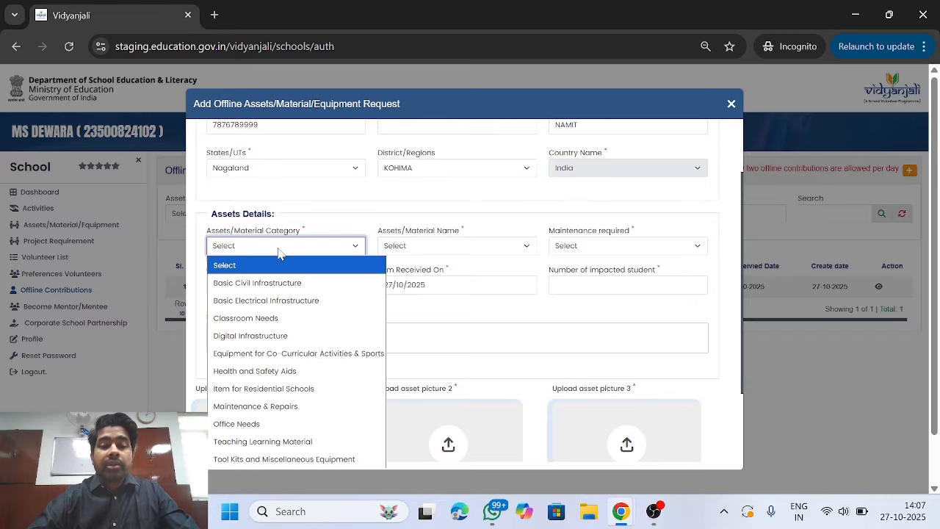
left_click(290, 409)
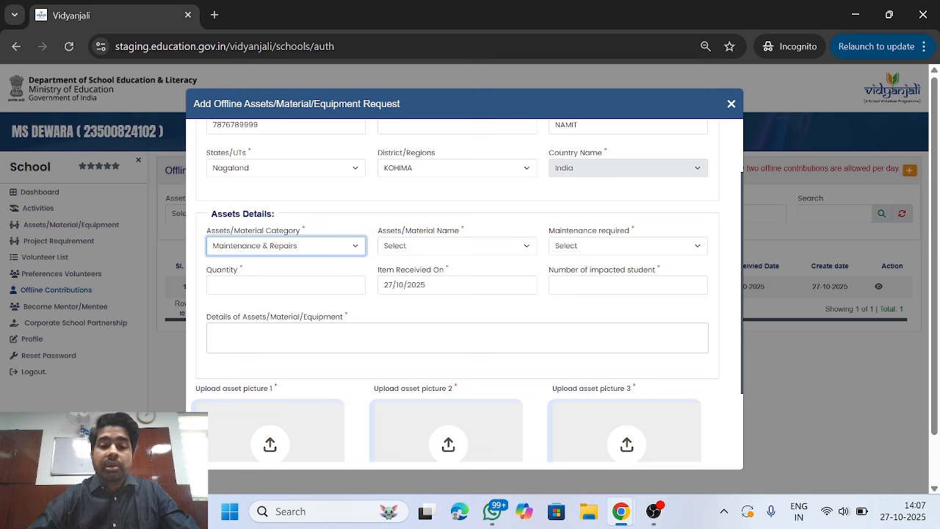
left_click(417, 251)
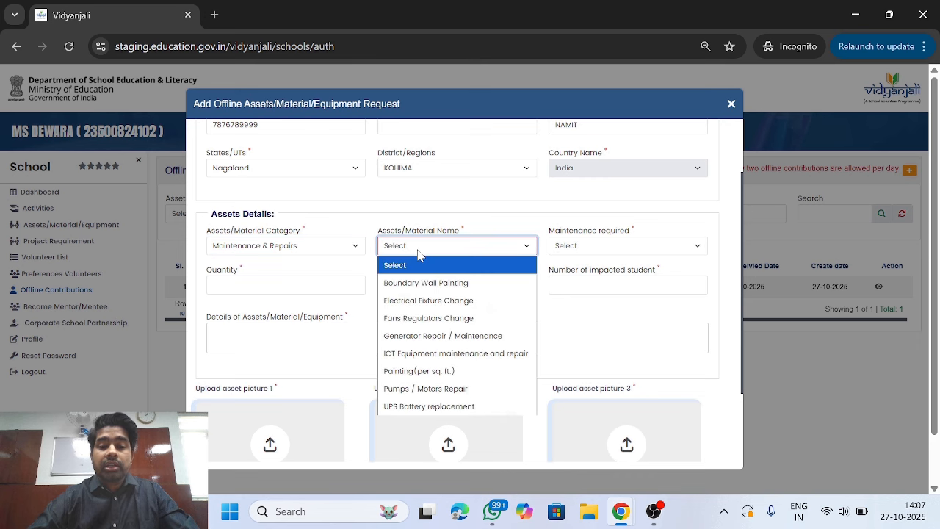
left_click(438, 283)
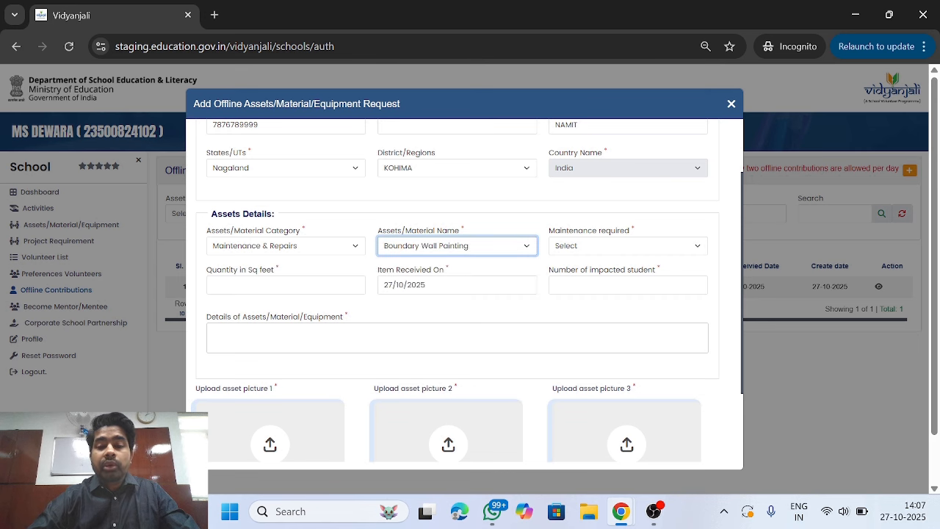
left_click(568, 253)
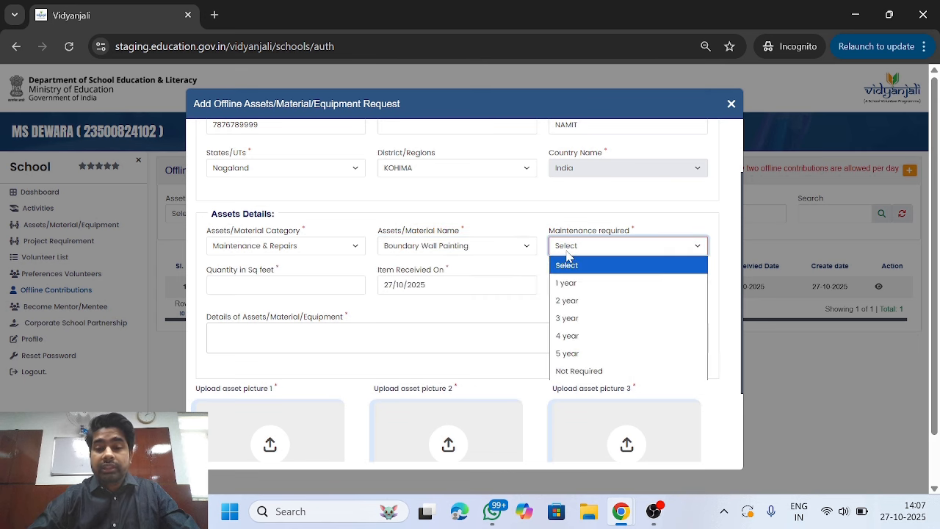
left_click(580, 371)
left_click(286, 285)
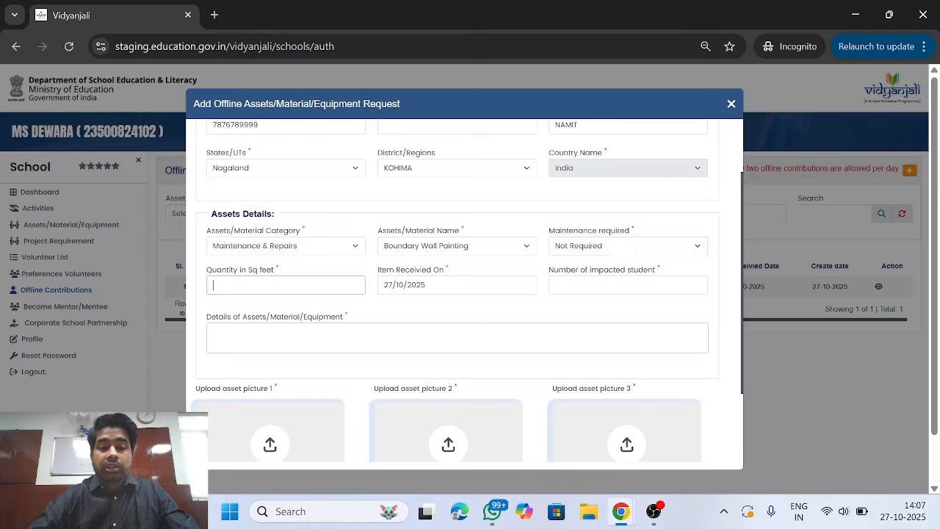
type("23")
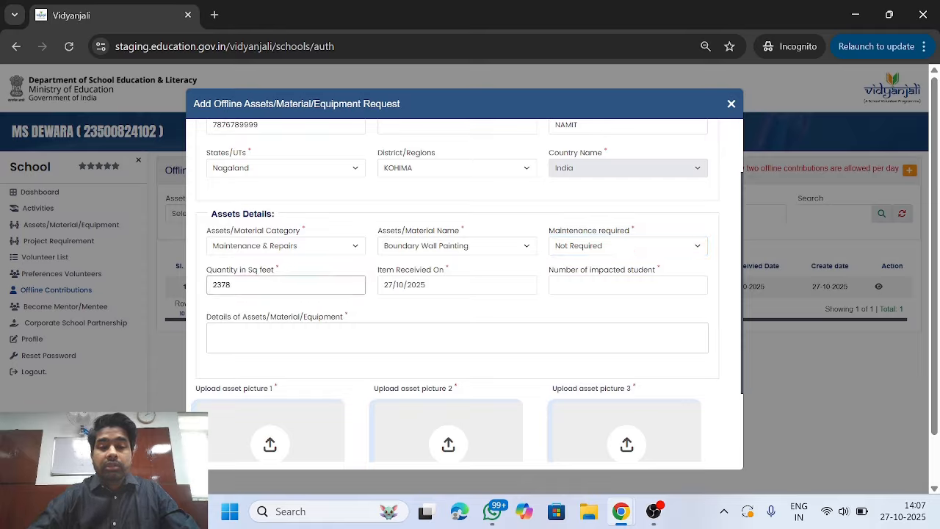
type("78")
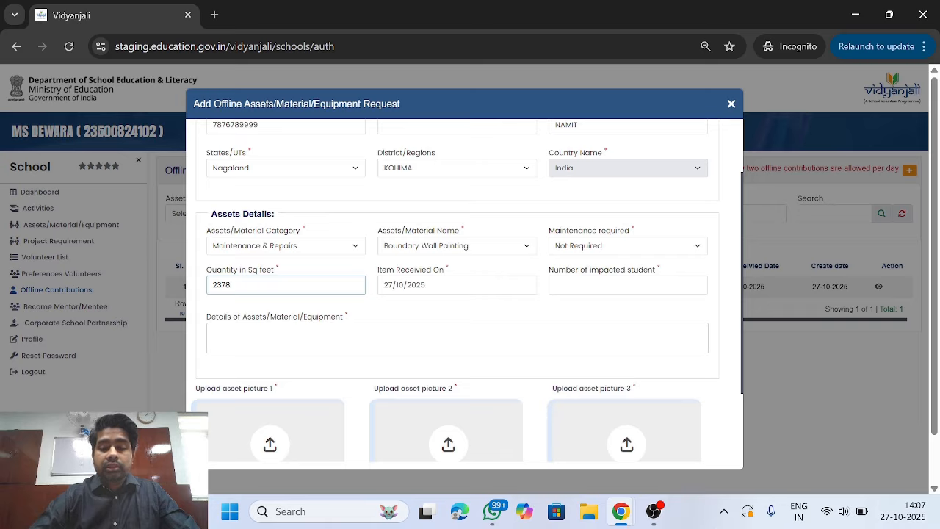
type("0")
- Set the item received date to 23/09/2025 and impacted students to 2345
left_click(425, 285)
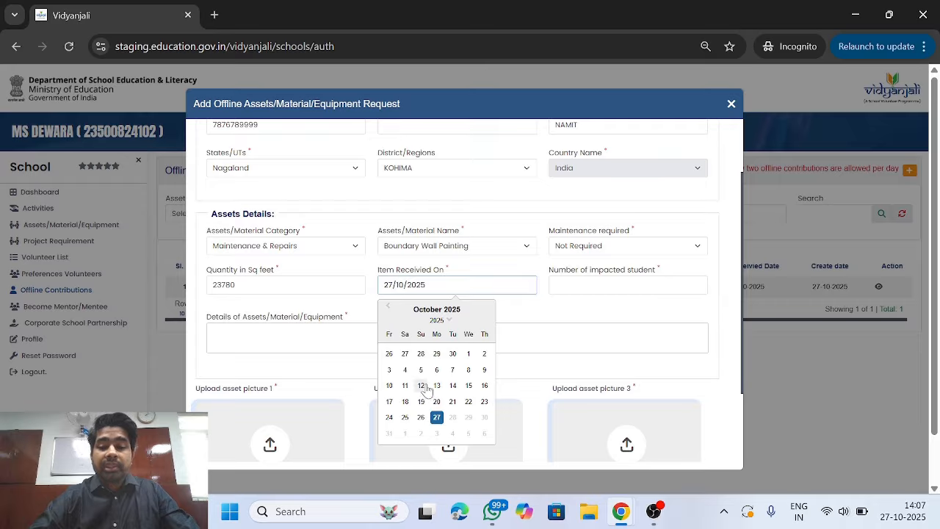
left_click(387, 308)
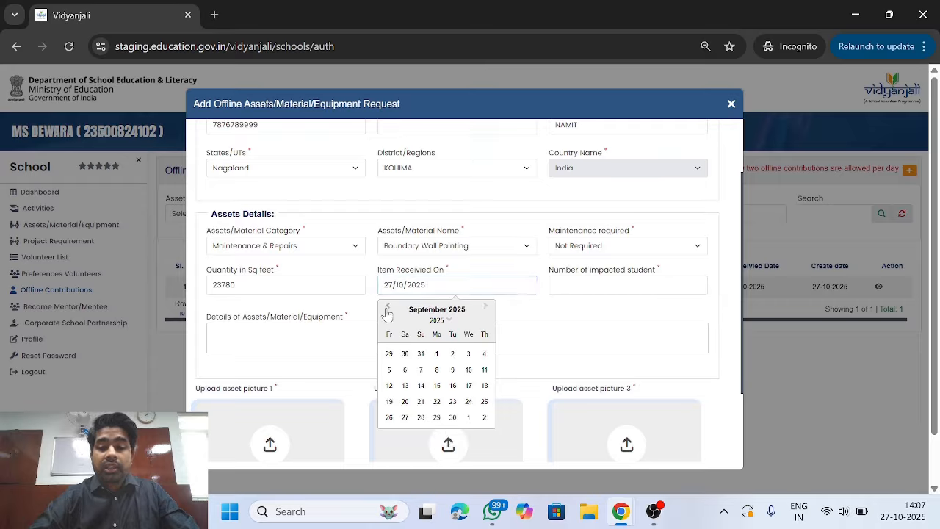
left_click(456, 403)
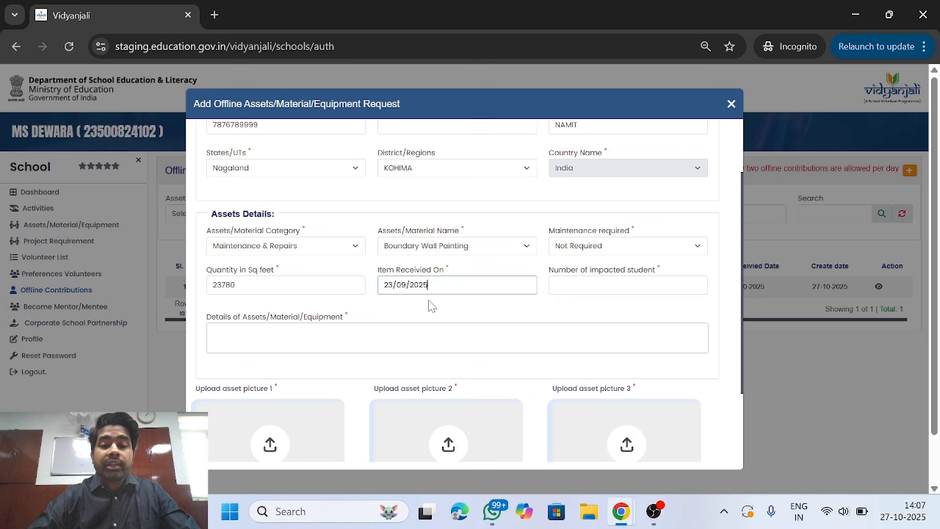
key("Tab")
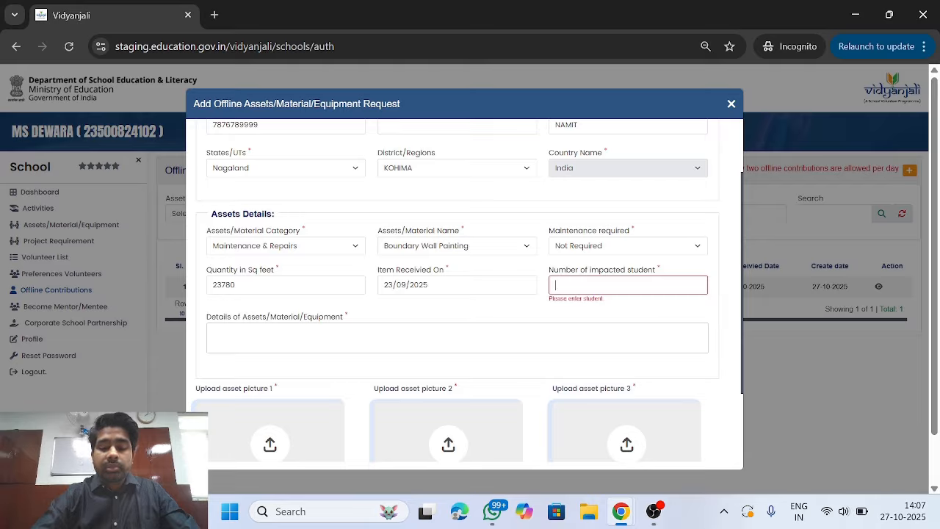
type("2345")
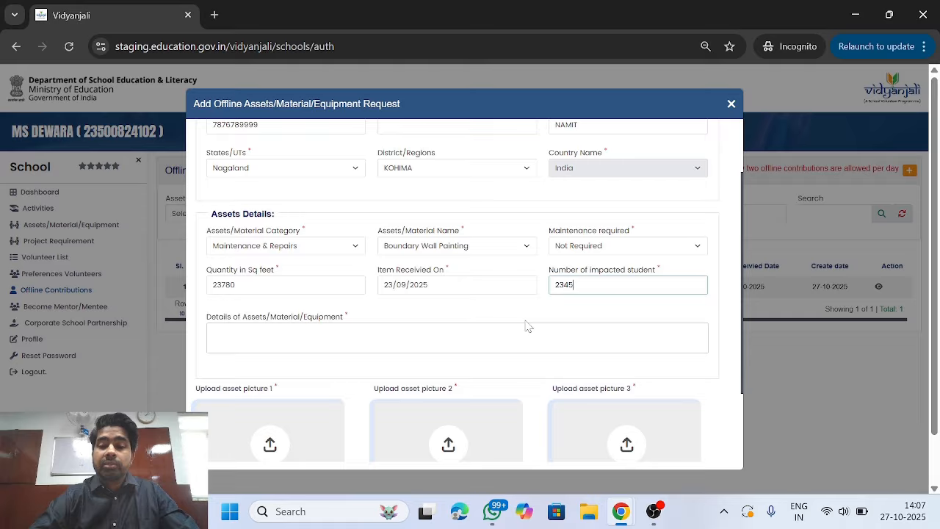
- Describe the volunteer's contribution of painting materials and labour to the school in Kohima
left_click(213, 332)
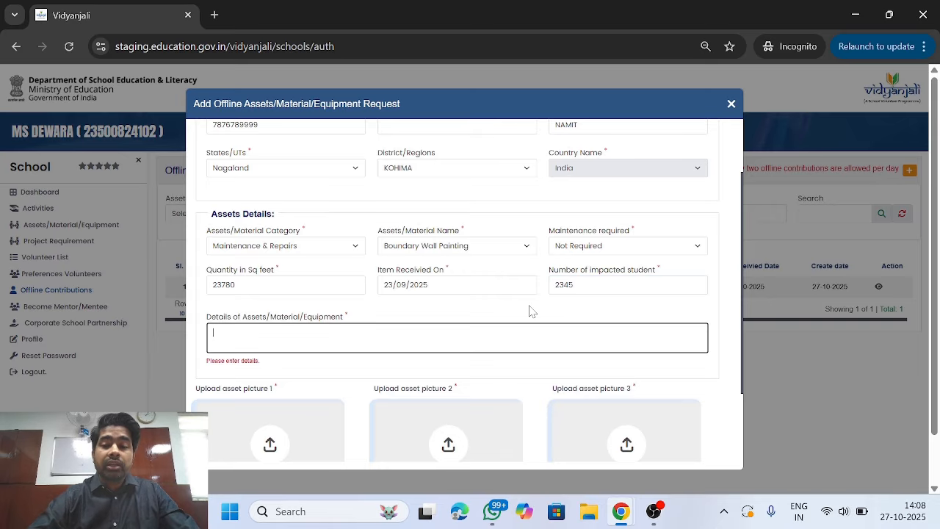
scroll(530, 311, "down", 1)
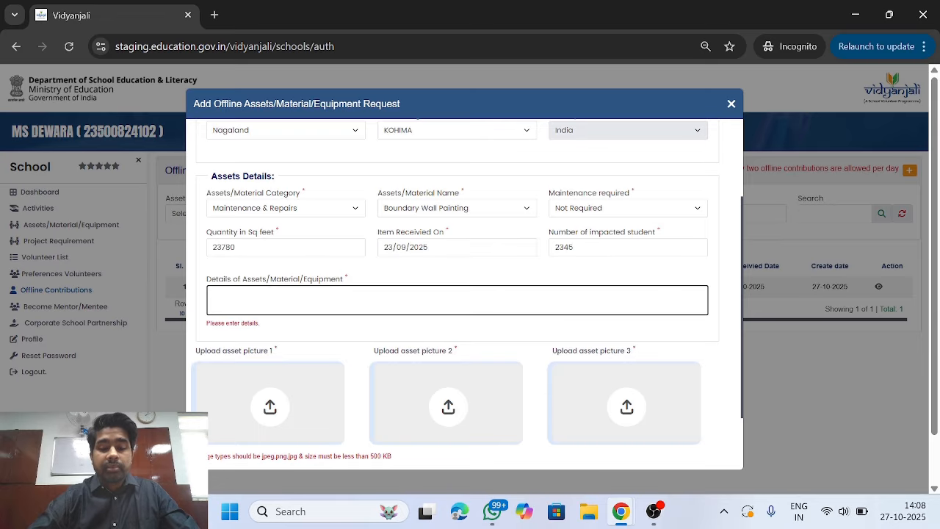
type("VOL")
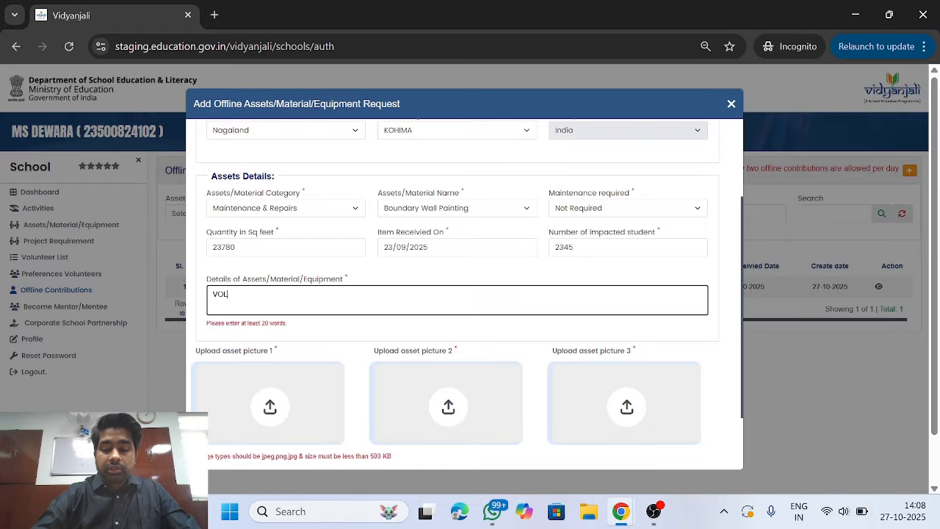
type("UNTEER HAS")
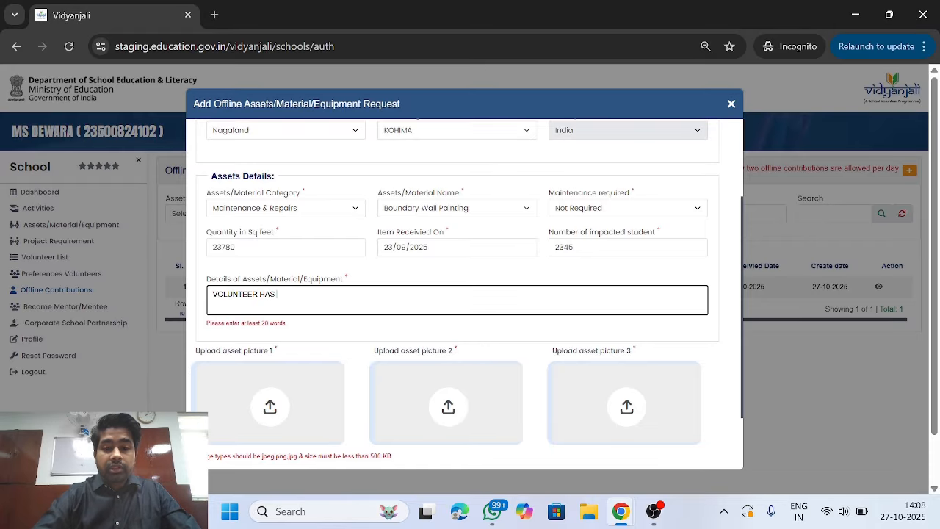
type(" CONTRI")
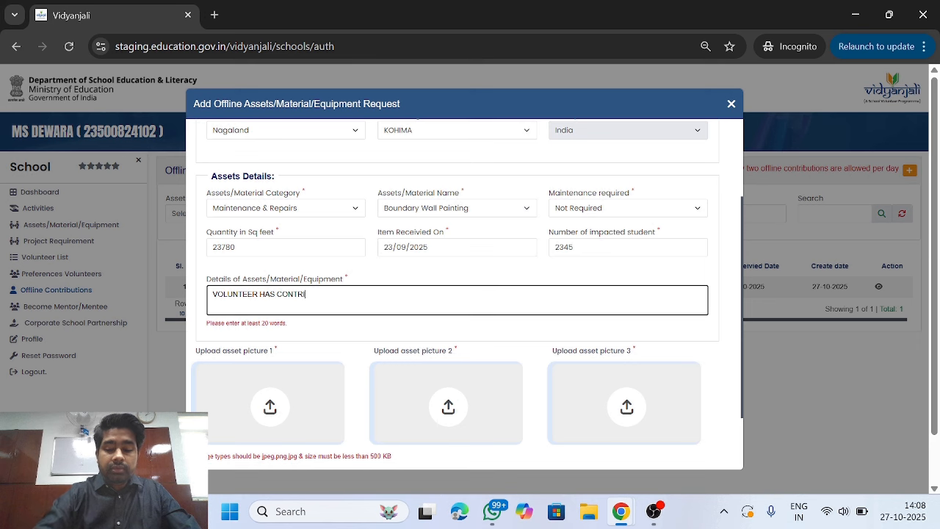
type("BUTED P")
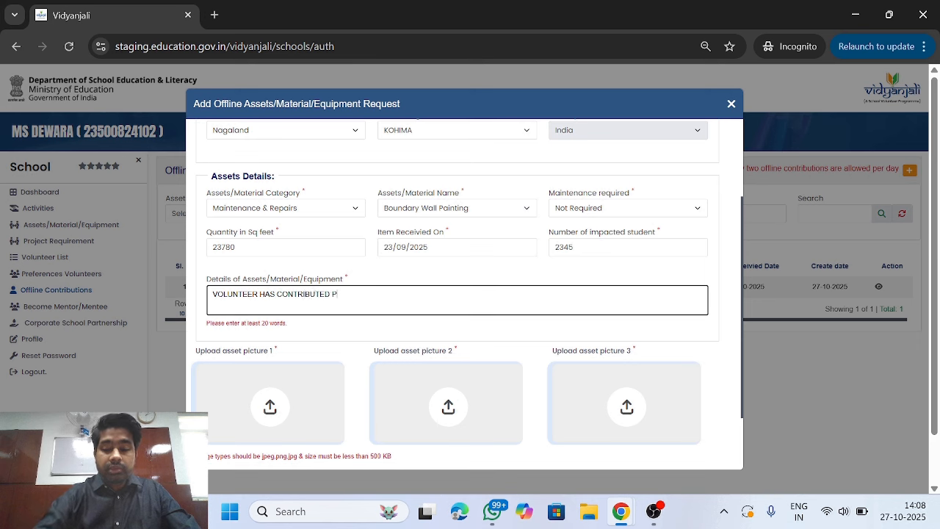
type("AINTING MATERIALS ")
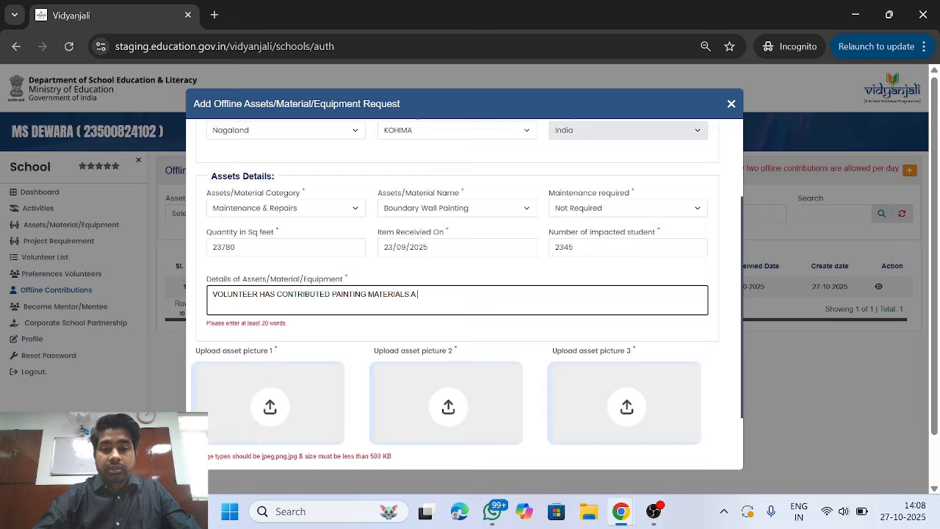
type("ALONG")
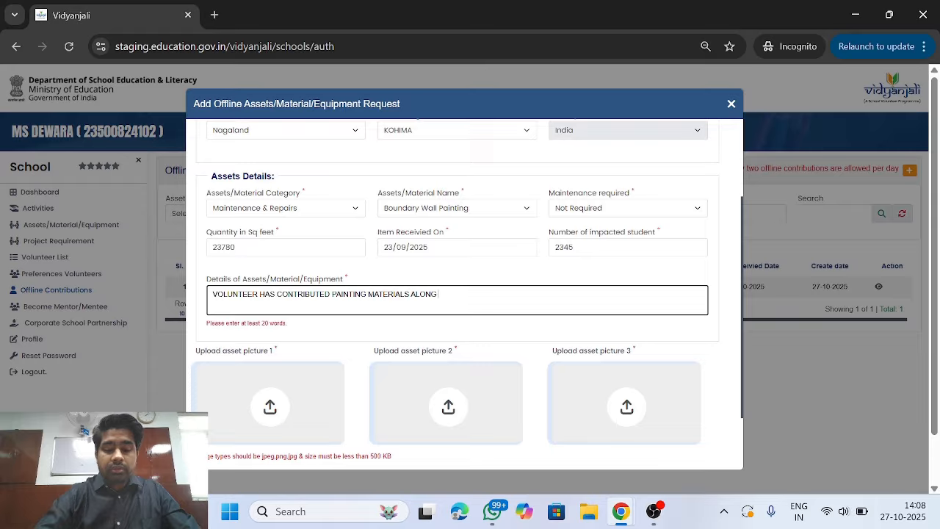
type(" WITH LAB")
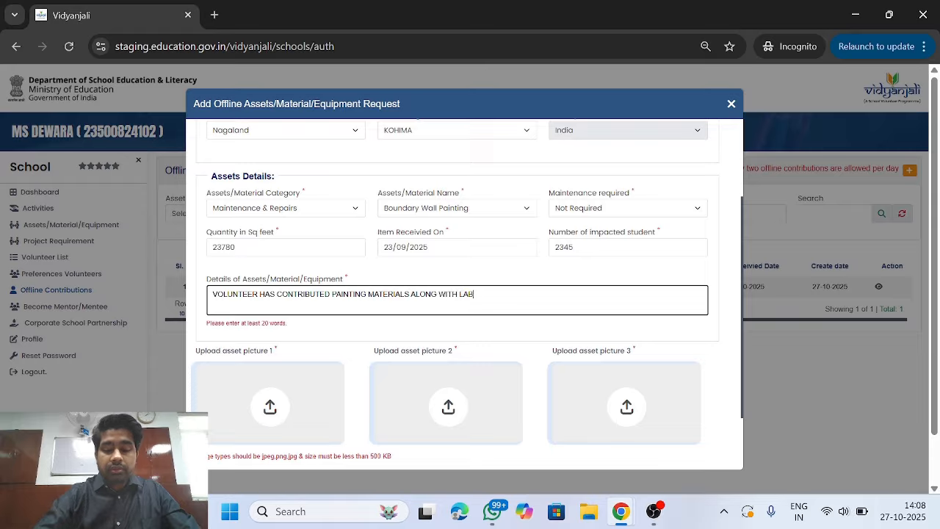
type("OR")
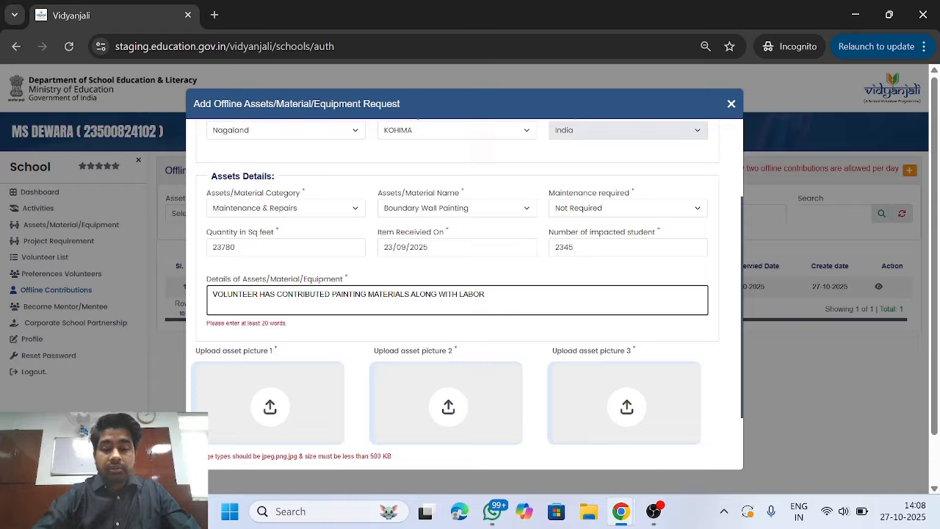
type(" TO THE ")
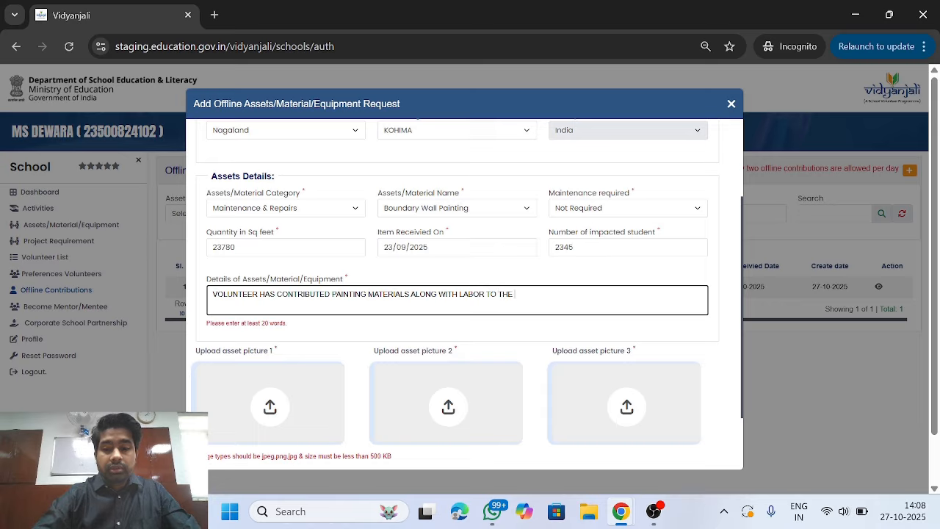
type("SCHOOL IN")
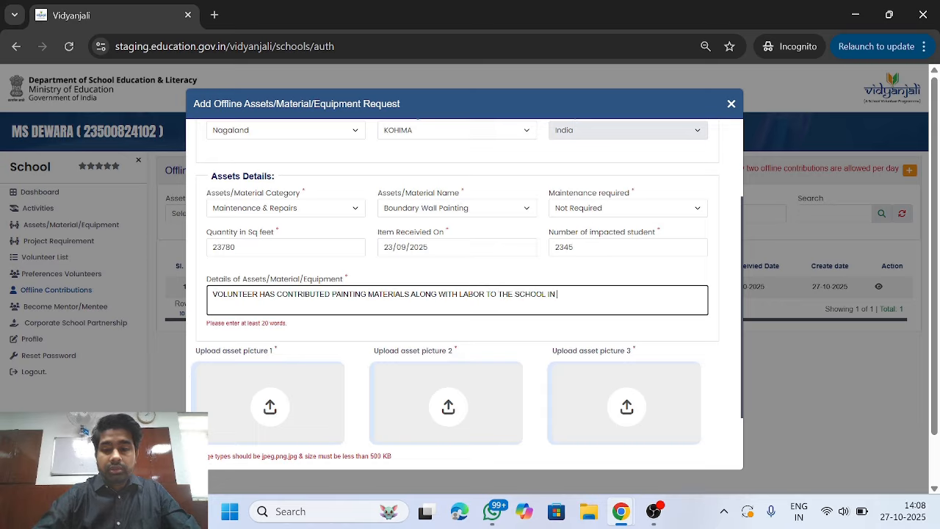
type(" KOH")
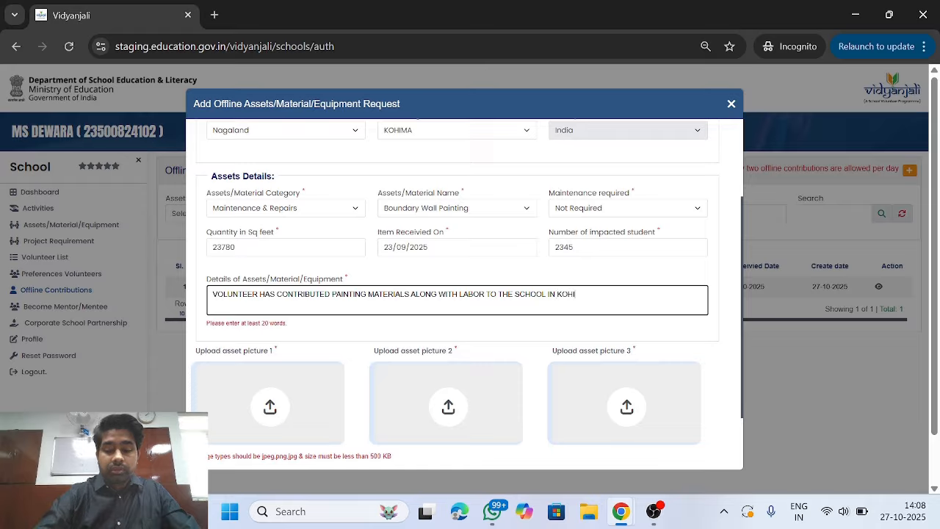
type("IMA DIST")
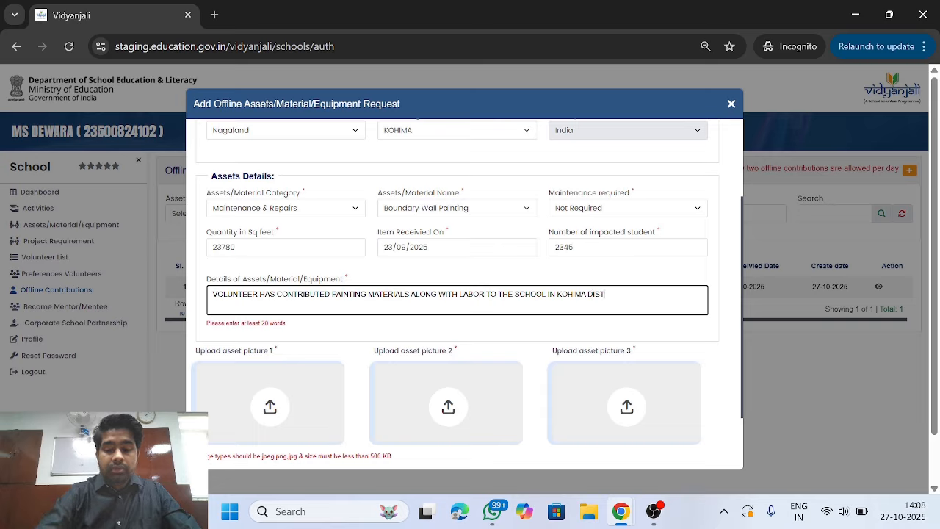
type("RICT OF ")
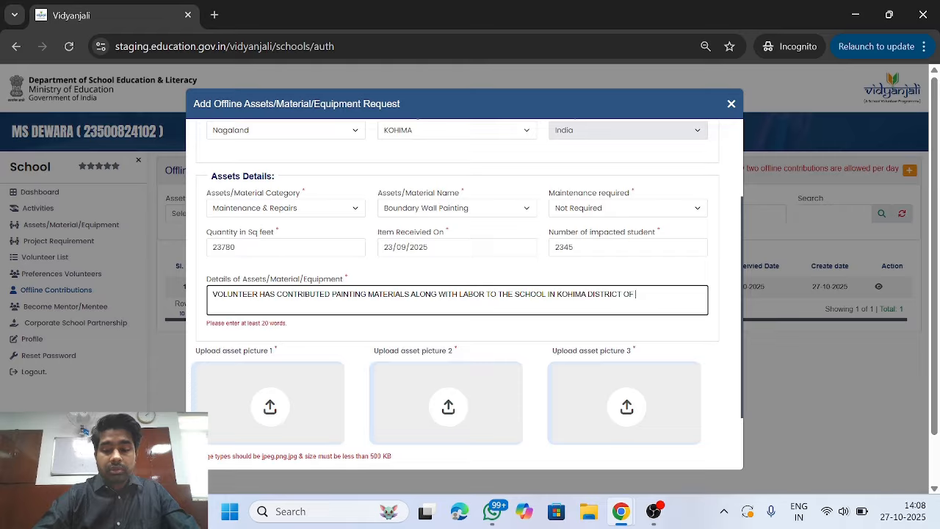
type("NAGALAND ON ")
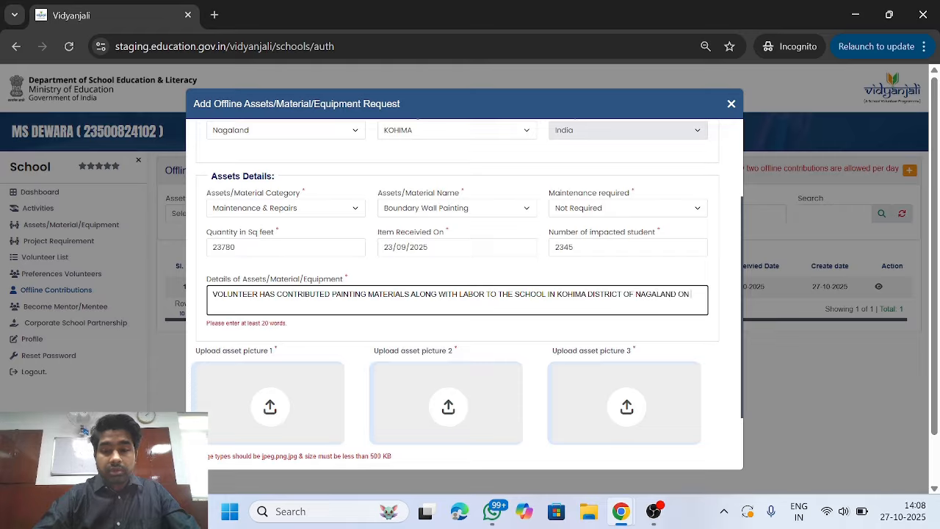
type("23RD ")
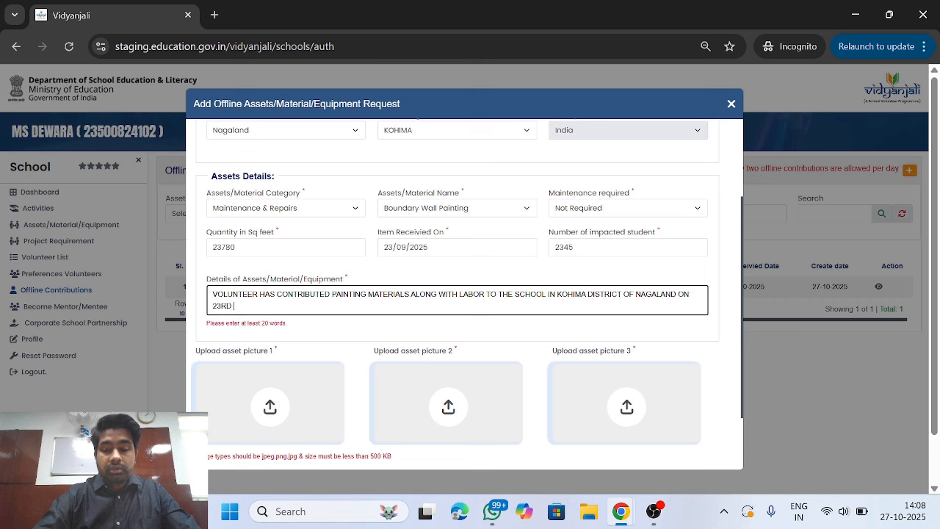
type("OCTOBER")
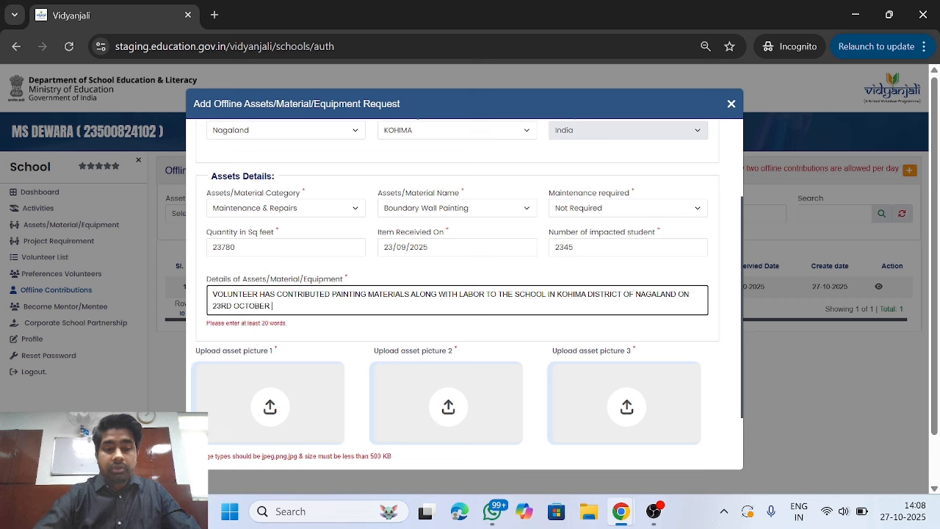
type(" 2025.")
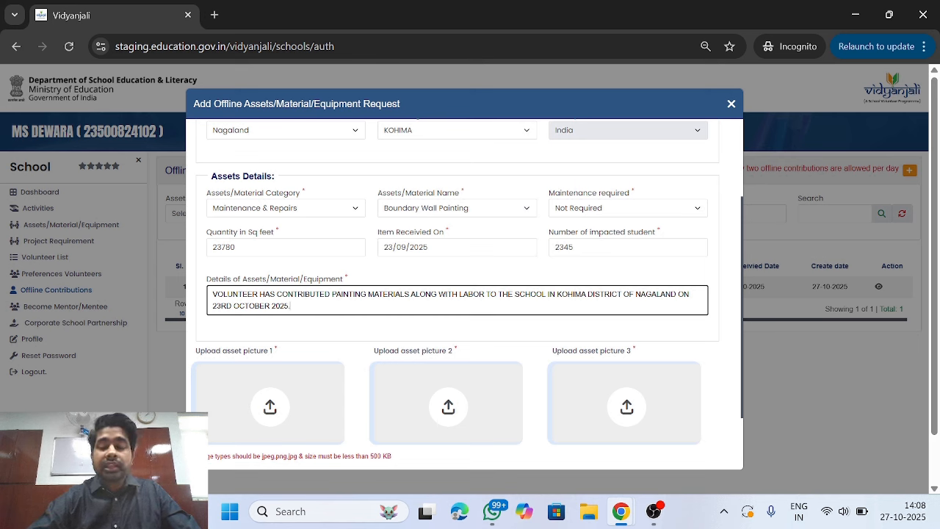
- Upload a screenshot from Pictures > Screenshots as asset picture 1
scroll(496, 341, "down", 1)
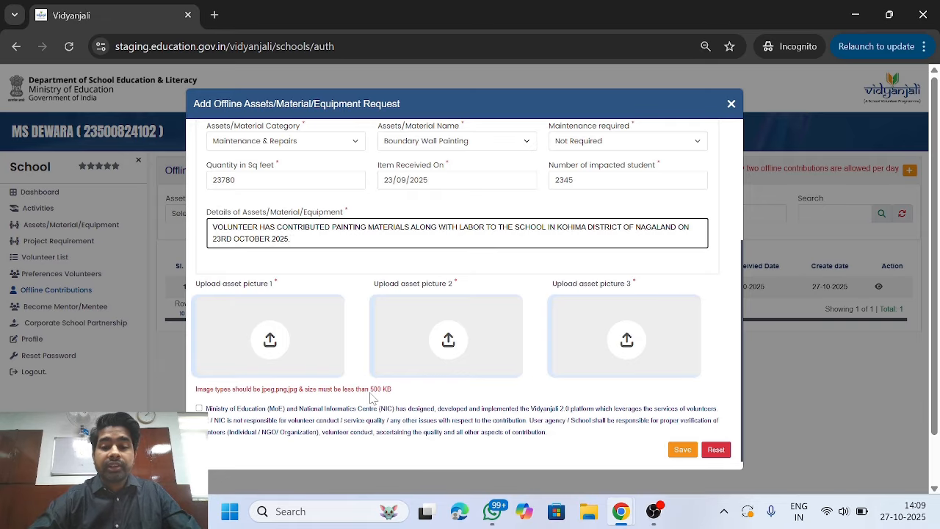
left_click(284, 356)
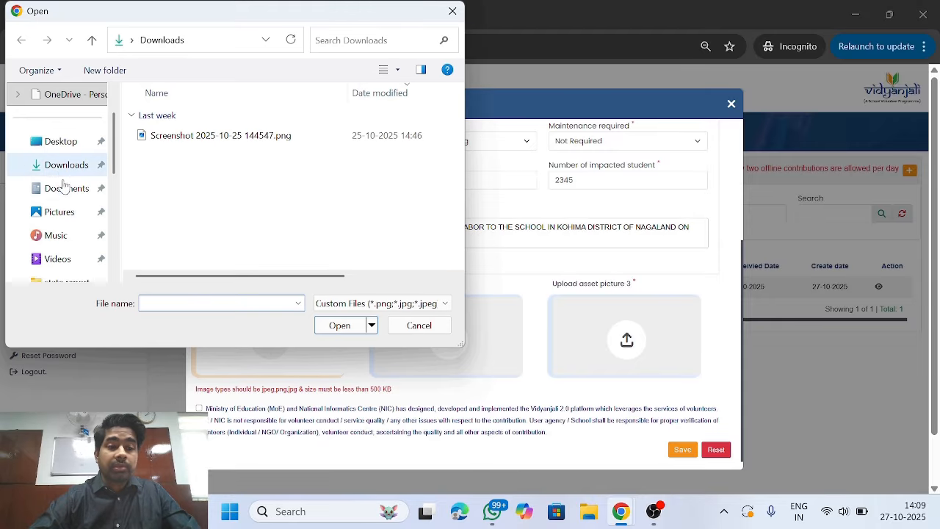
left_click(63, 212)
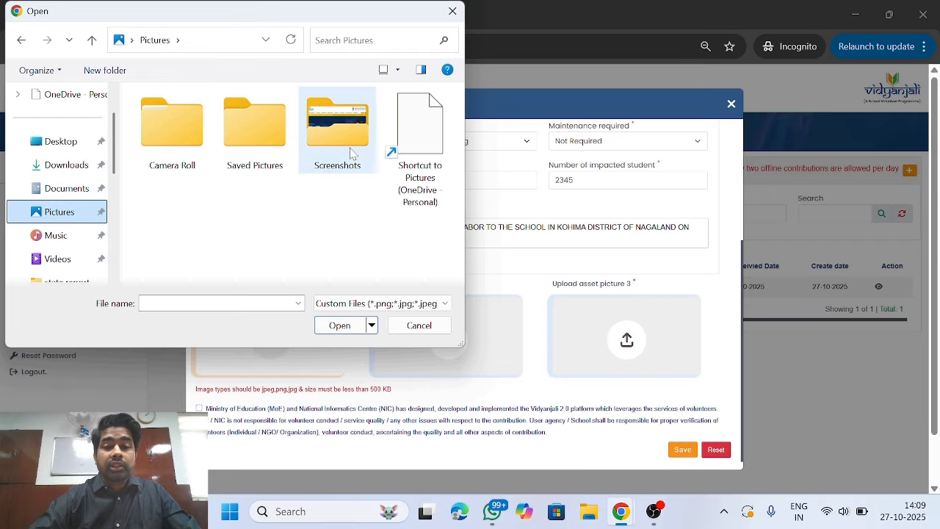
double_click(351, 153)
scroll(282, 226, "down", 3)
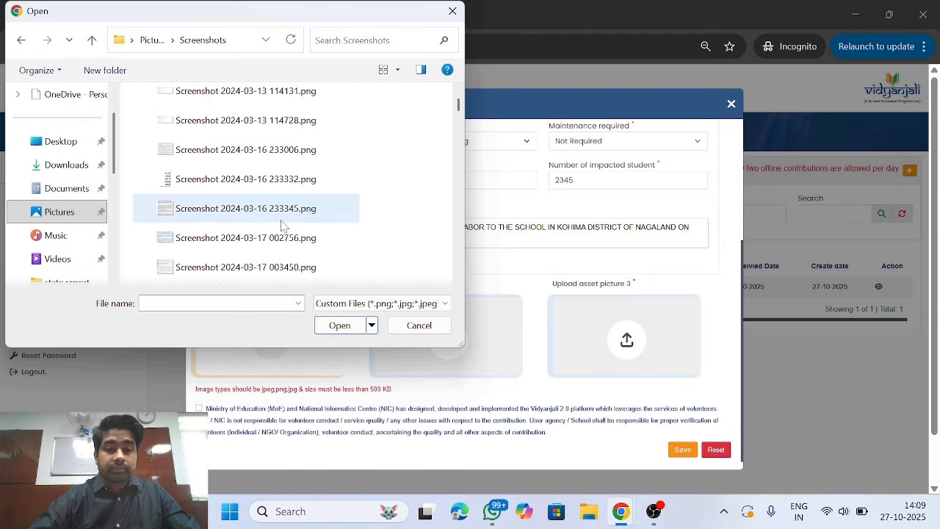
scroll(283, 226, "down", 5)
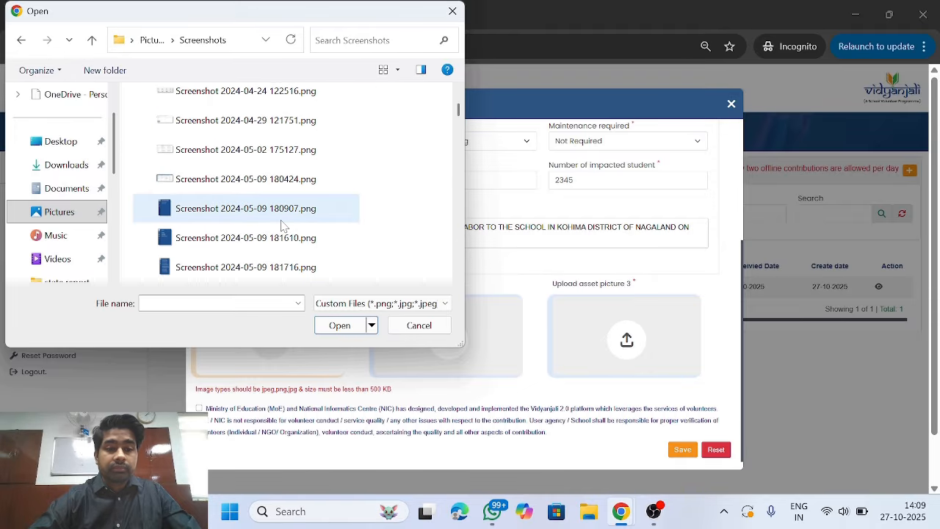
left_click(287, 183)
left_click(341, 325)
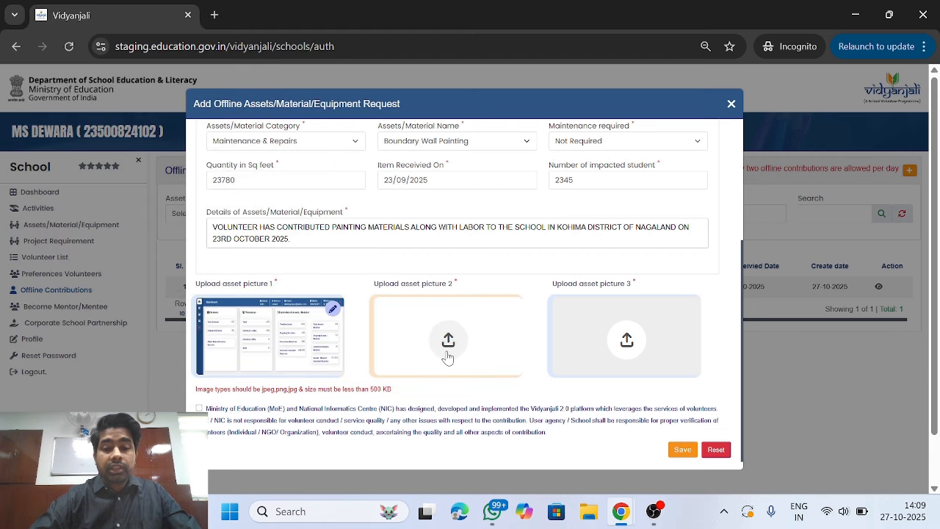
- Upload a screenshot as asset picture 2
left_click(447, 351)
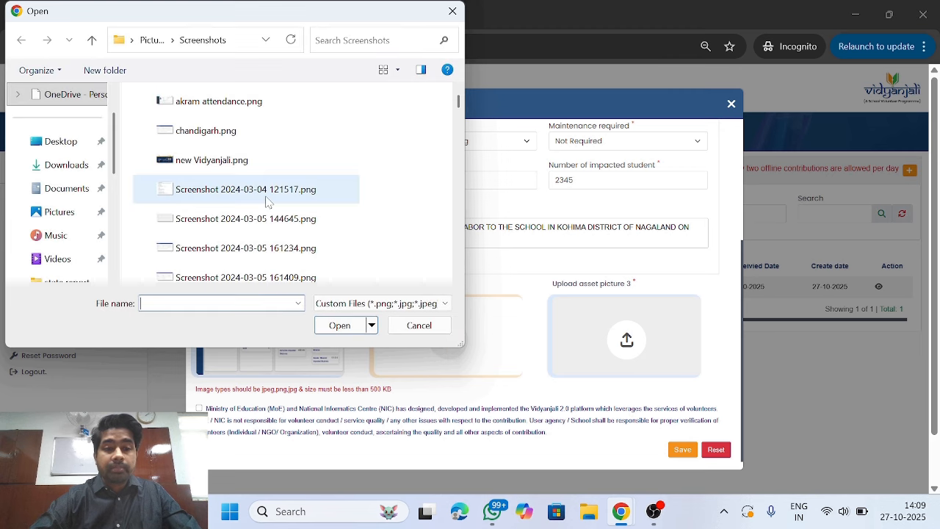
scroll(265, 244, "down", 3)
left_click(264, 245)
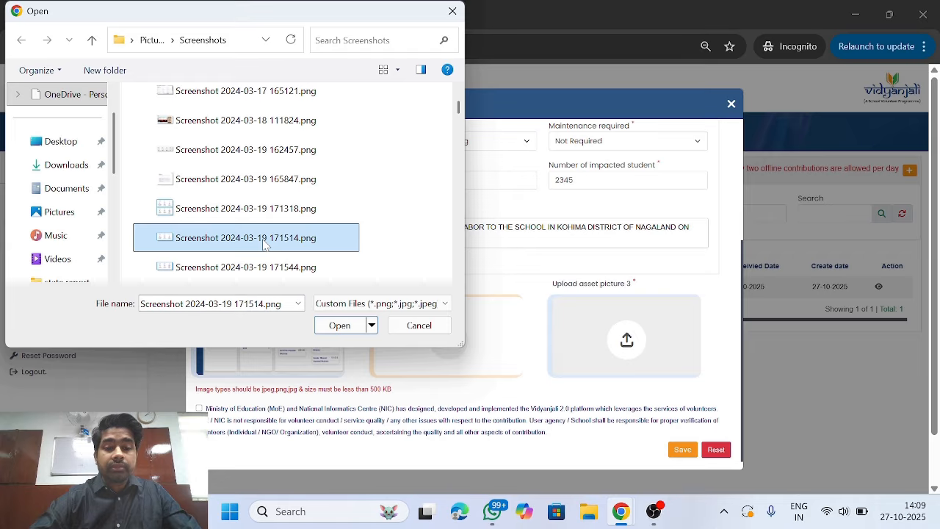
left_click(340, 329)
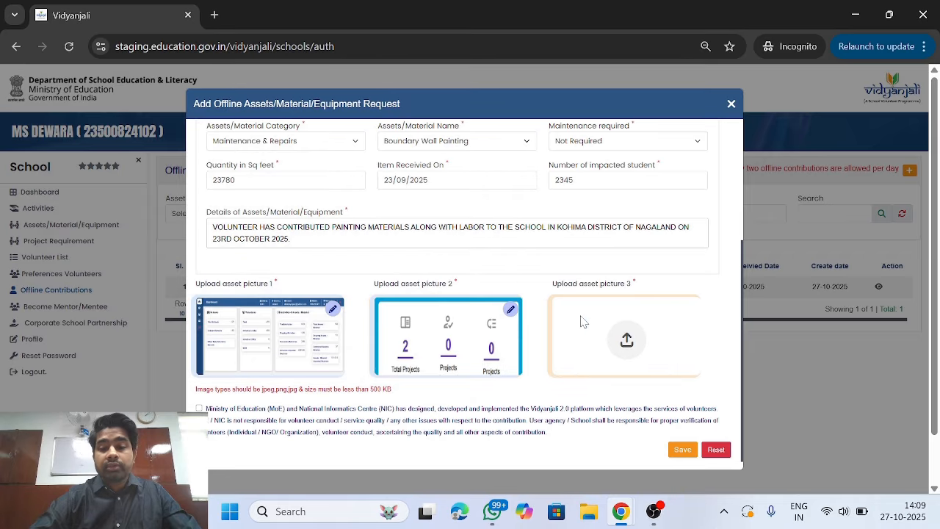
- Upload Screenshot 2024-03-17 003450.png as asset picture 3
left_click(623, 338)
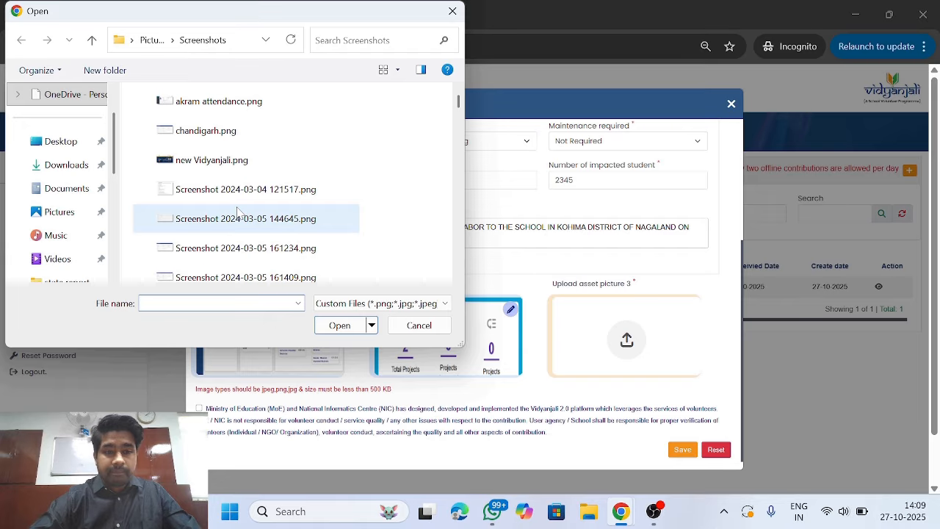
scroll(239, 214, "down", 5)
left_click(245, 151)
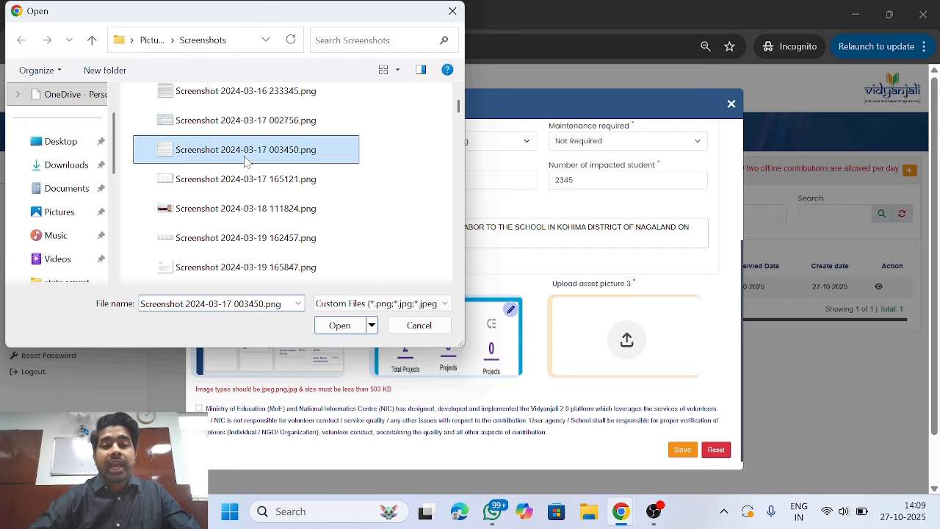
left_click(340, 327)
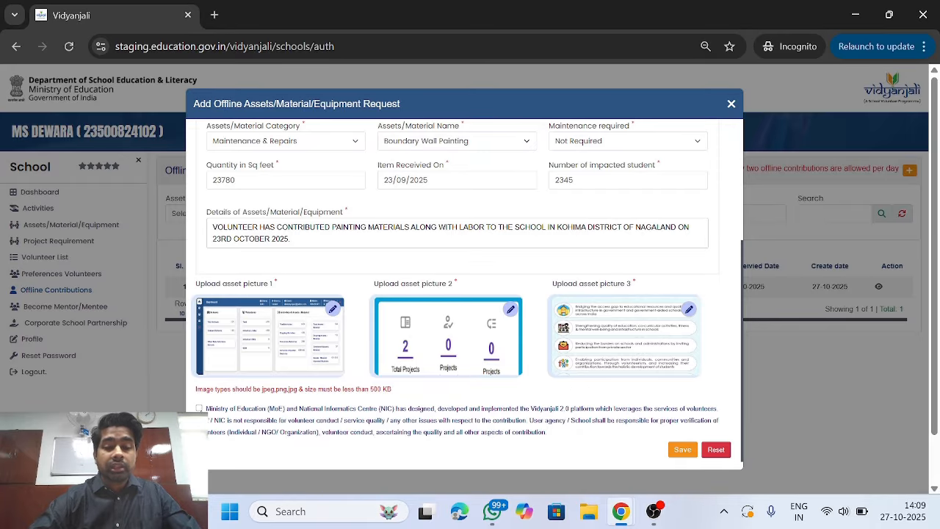
- Accept the responsibility declaration, save the contribution, and dismiss the success message
left_click(199, 409)
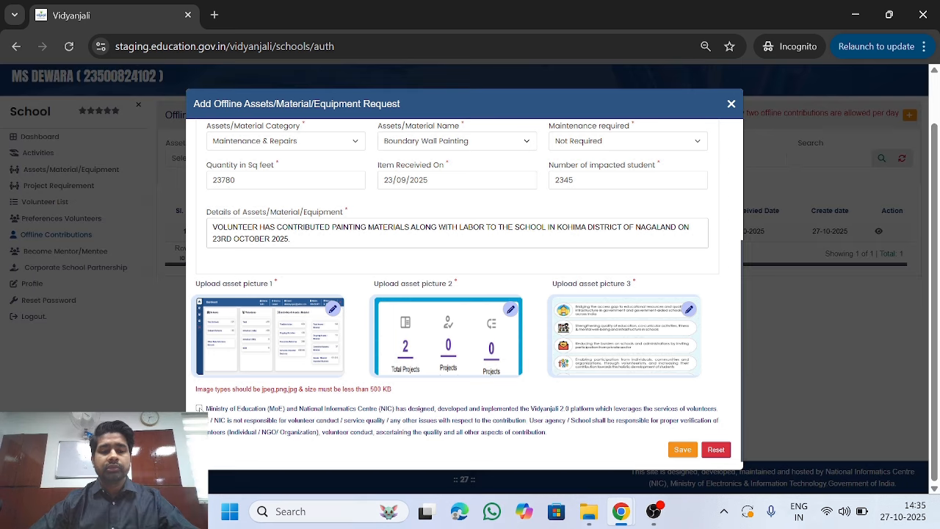
left_click(199, 408)
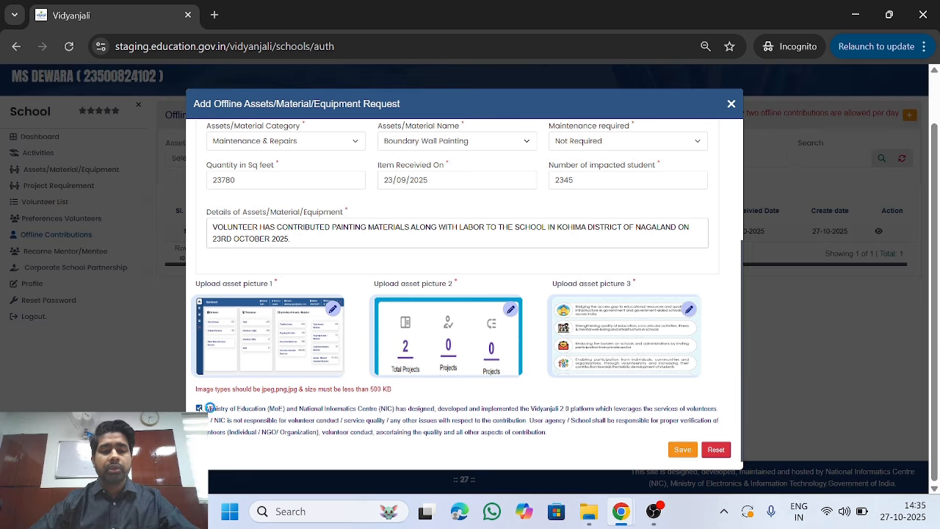
left_click(683, 450)
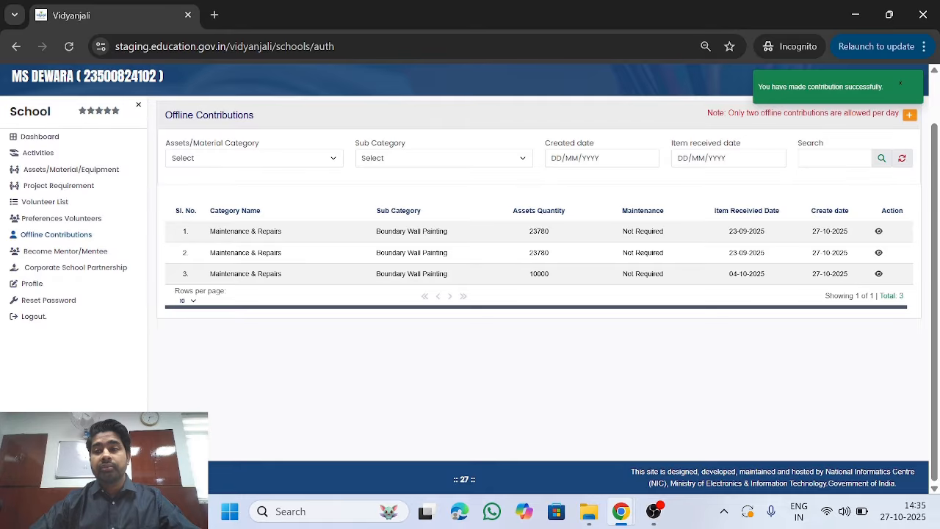
left_click(902, 88)
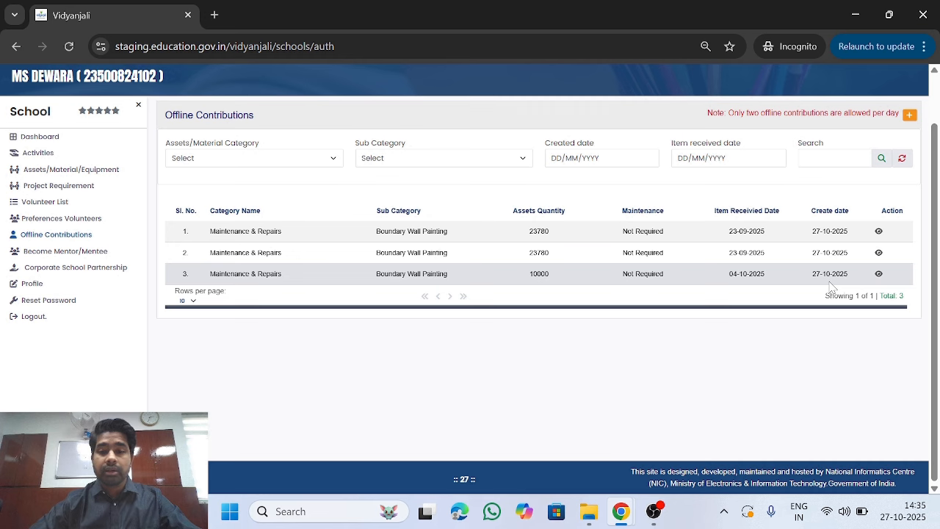
left_click(878, 230)
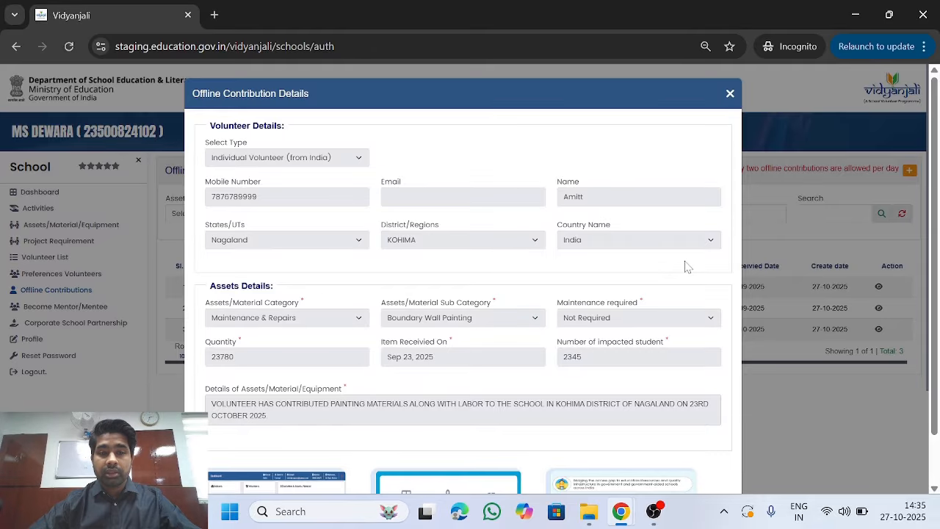
scroll(687, 267, "down", 3)
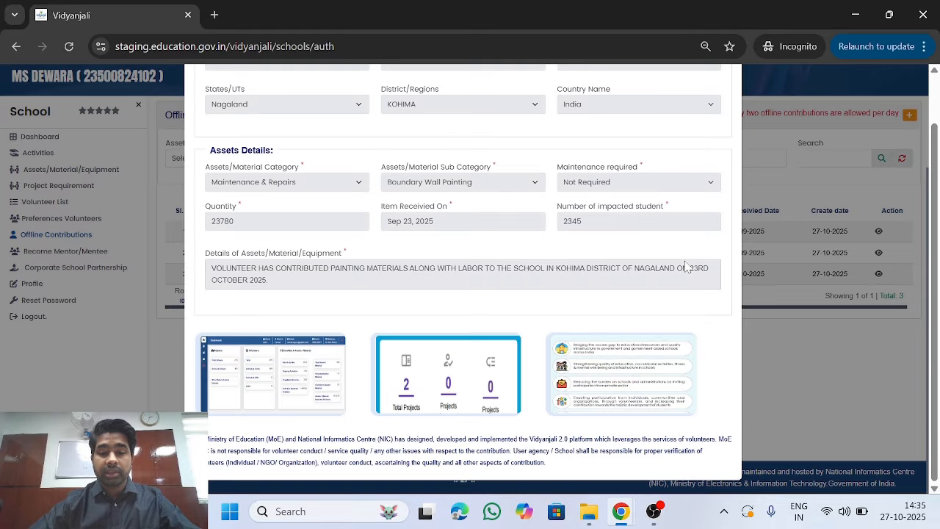
scroll(686, 266, "up", 3)
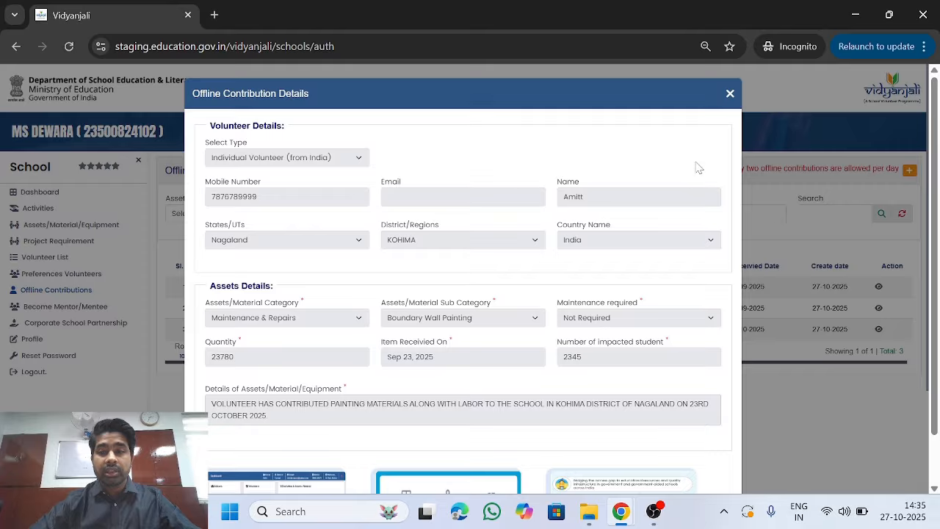
left_click(730, 96)
scroll(693, 264, "down", 2)
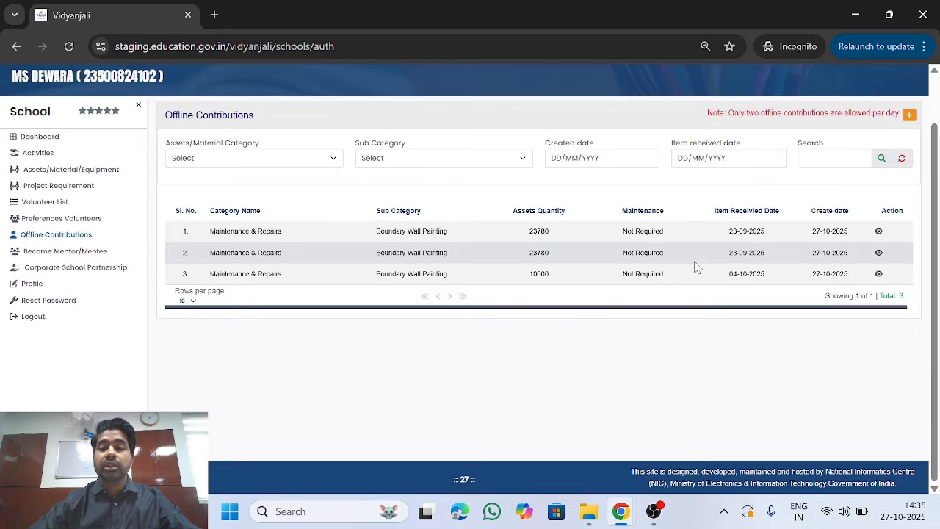
scroll(697, 268, "up", 2)
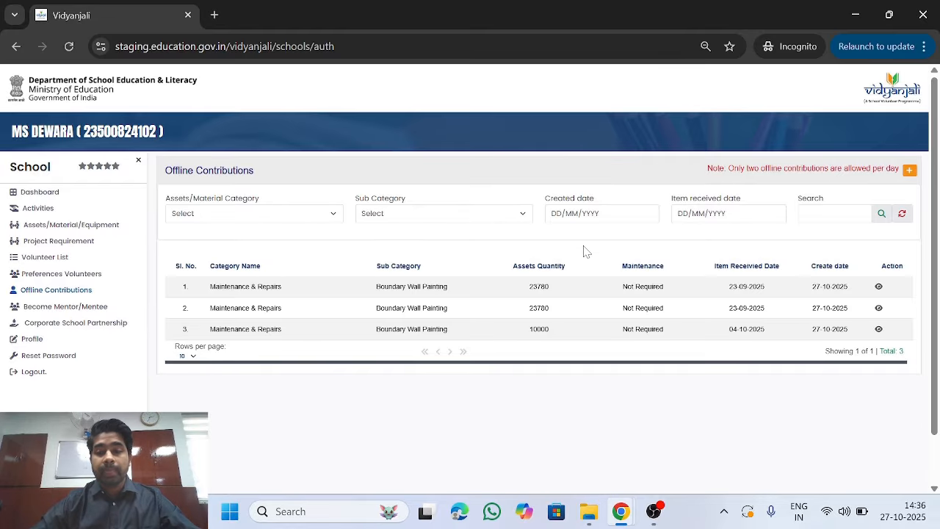
scroll(586, 250, "down", 1)
scroll(587, 251, "up", 1)
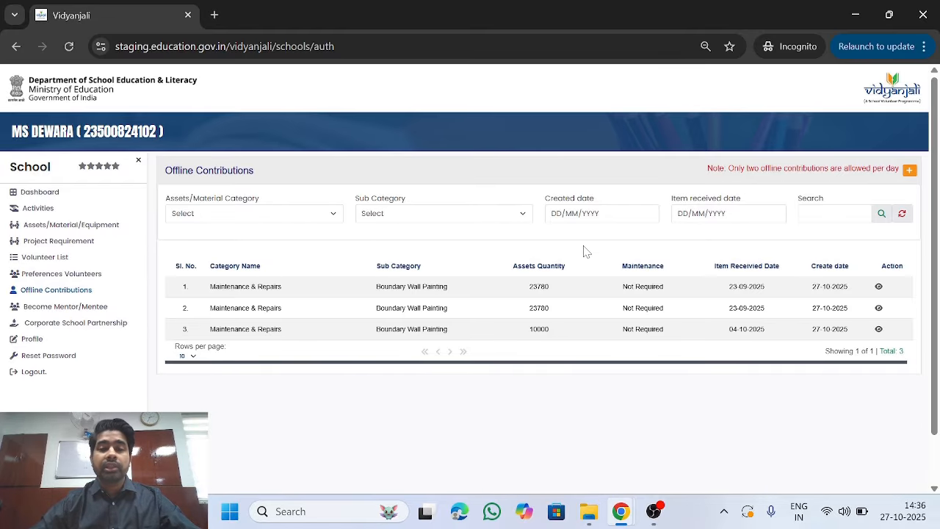